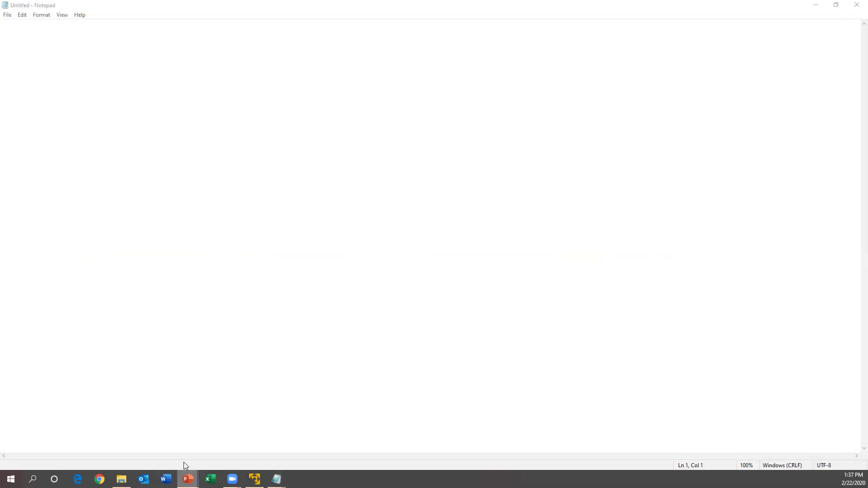
# Write the line "Step1: Download and install node.js" in the empty note.
pyautogui.click(234, 176)
pyautogui.write('Step1:')
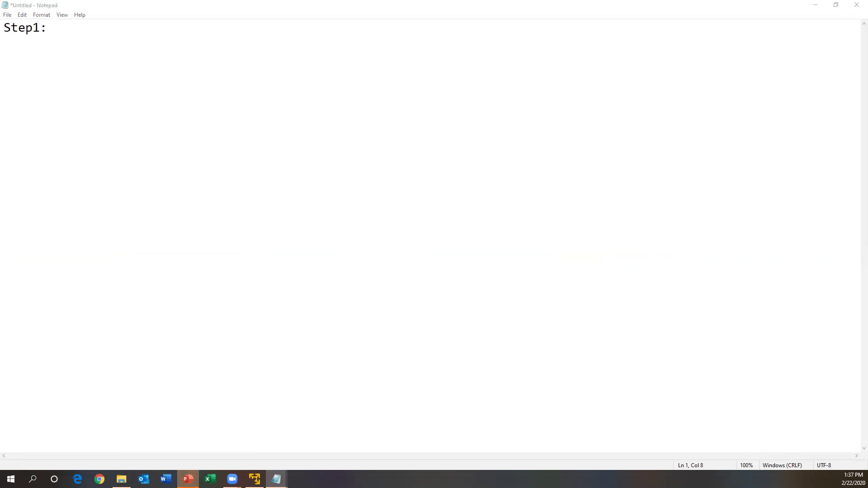
pyautogui.click(234, 42)
pyautogui.write('Download and install node.js')
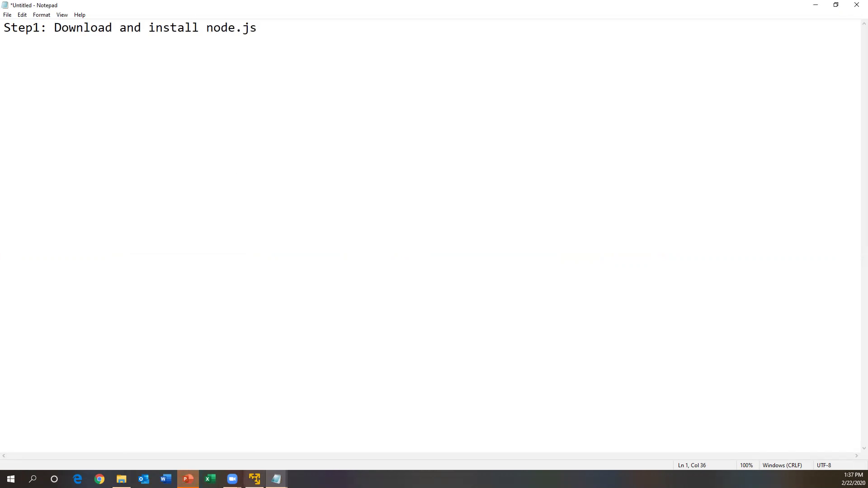
# Switch to the macOS virtual machine, search in Chrome for "downlaod nodjs" and open the nodejs.org download page.
pyautogui.click(254, 479)
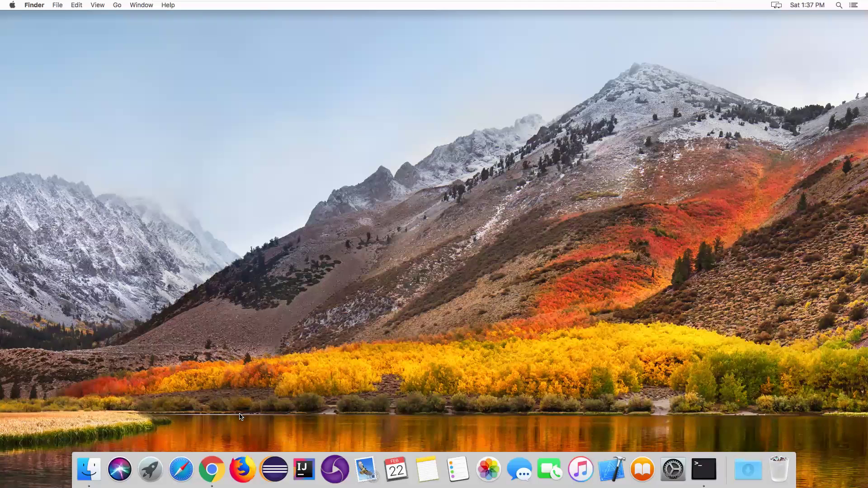
pyautogui.click(220, 470)
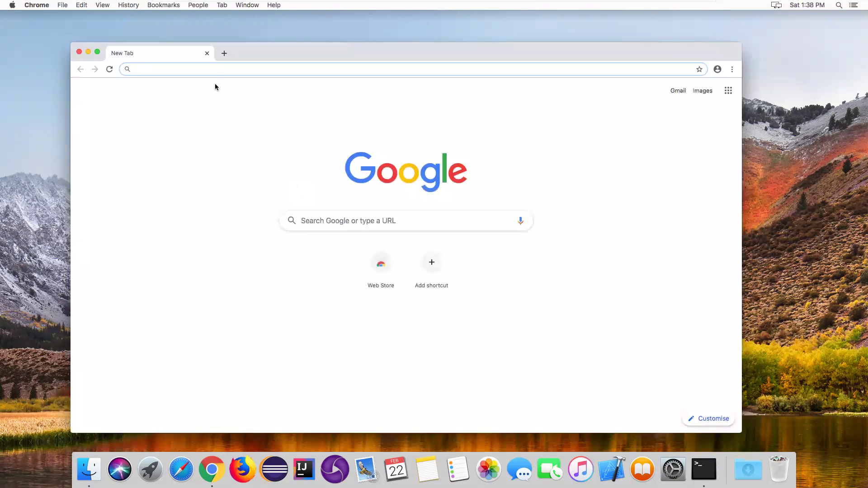
pyautogui.write('downlaod nodjs')
pyautogui.press('Return')
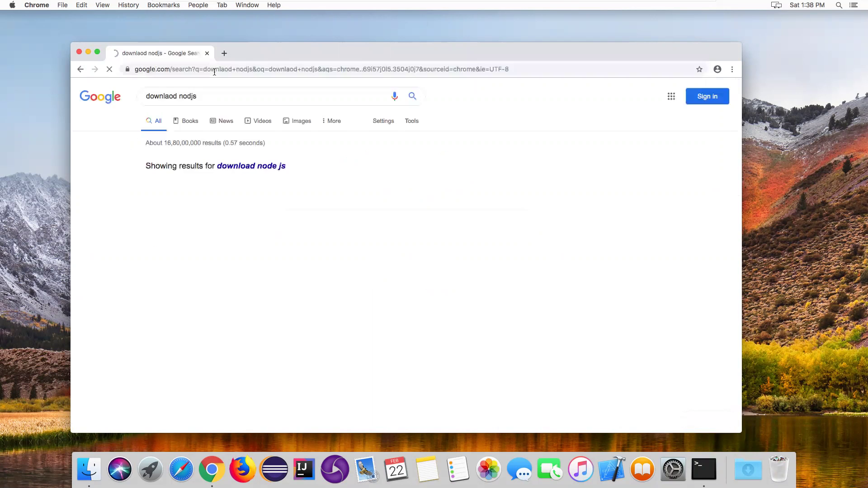
pyautogui.click(211, 225)
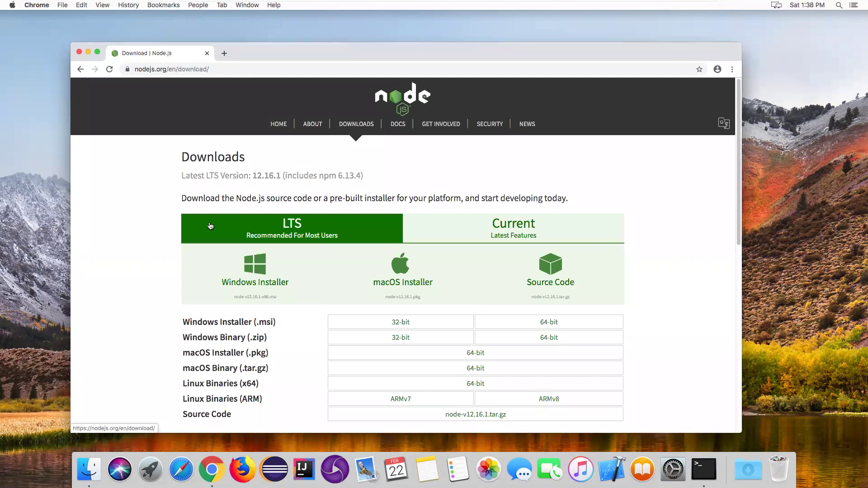
# Download the LTS macOS installer node-v12.16.1.pkg and launch it from the Downloads folder in Finder.
pyautogui.scroll(-1, 398, 262)
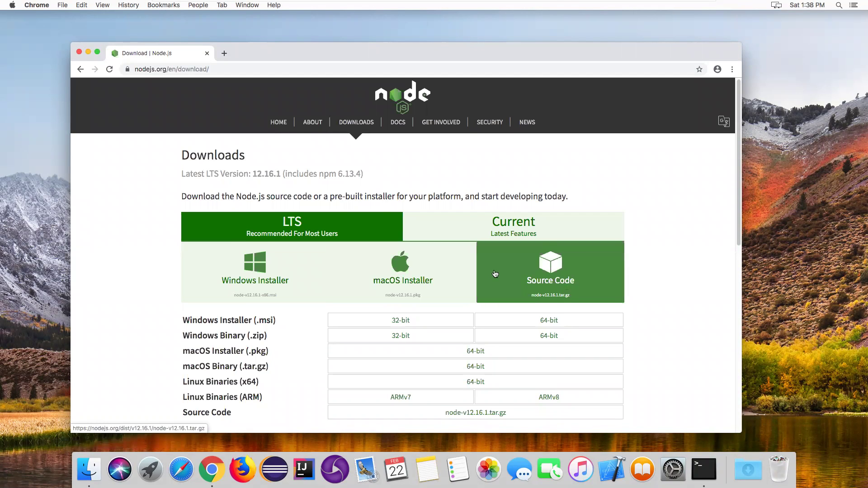
pyautogui.click(401, 265)
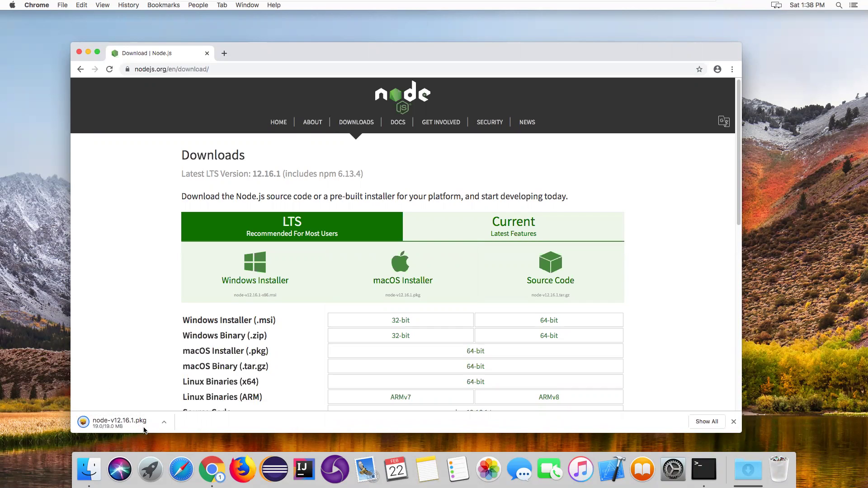
pyautogui.click(131, 423)
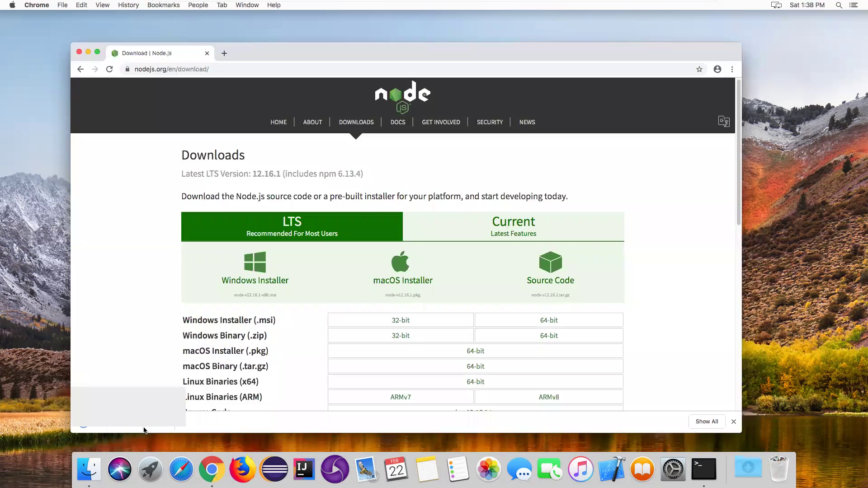
pyautogui.click(746, 468)
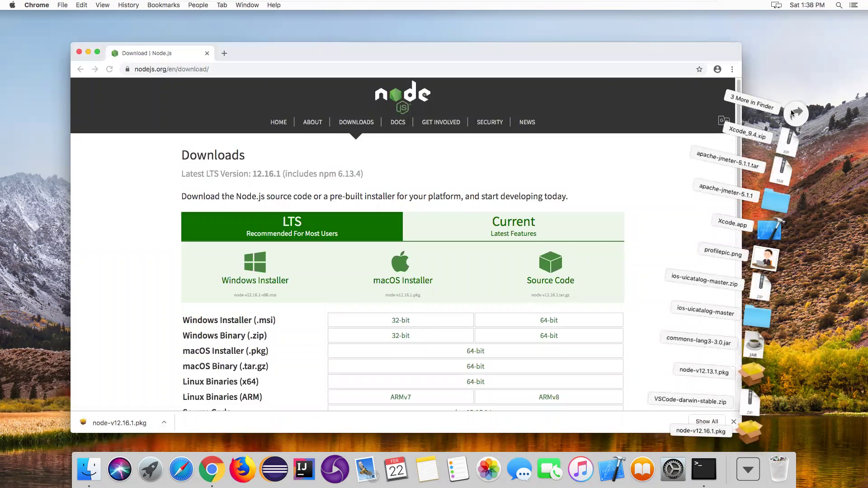
pyautogui.click(795, 114)
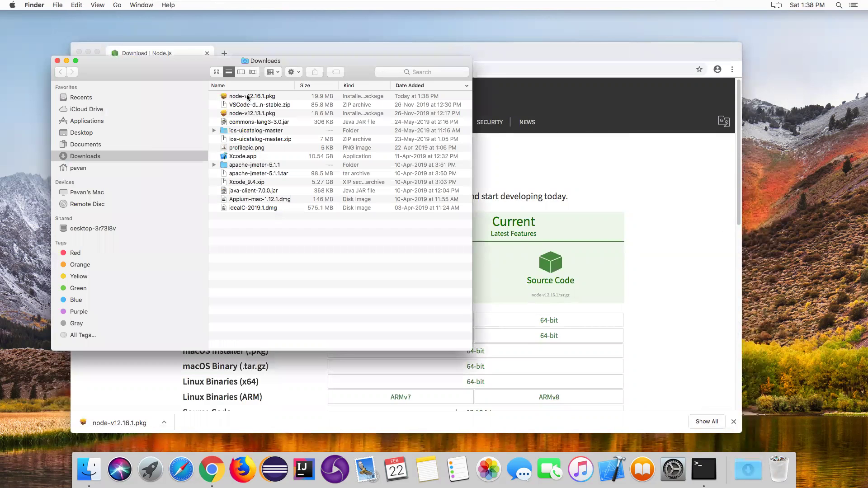
pyautogui.click(248, 97)
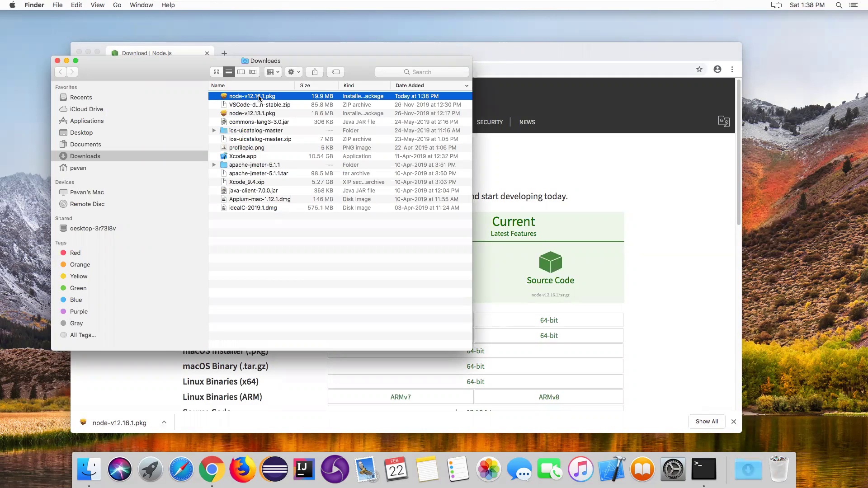
pyautogui.doubleClick(259, 97)
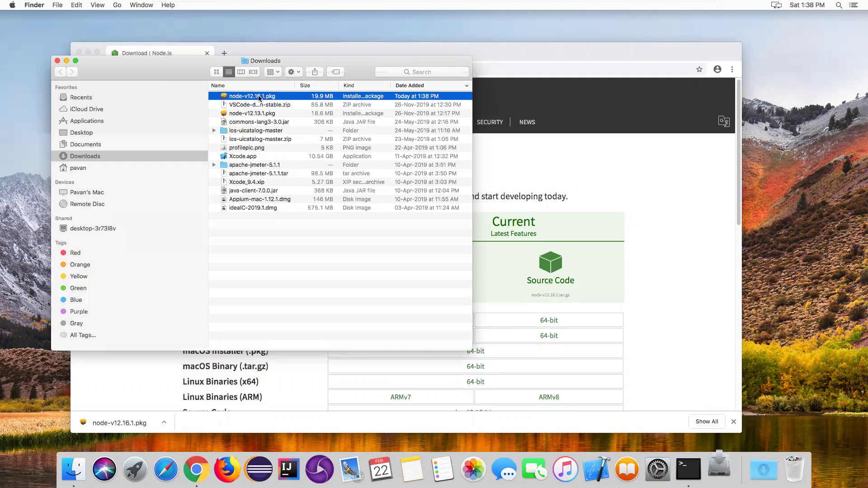
# Minimize the Finder and Chrome windows and move the Node.js installer window toward the desktop's upper-left area.
pyautogui.click(67, 63)
pyautogui.click(66, 61)
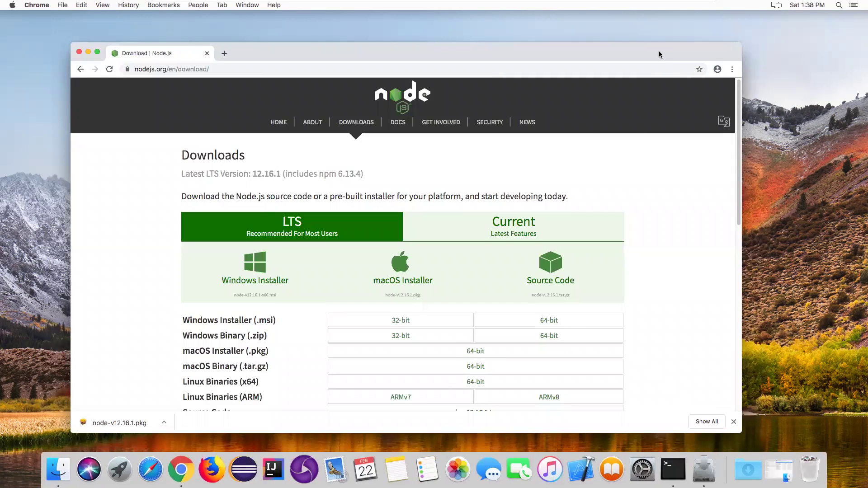
pyautogui.click(88, 51)
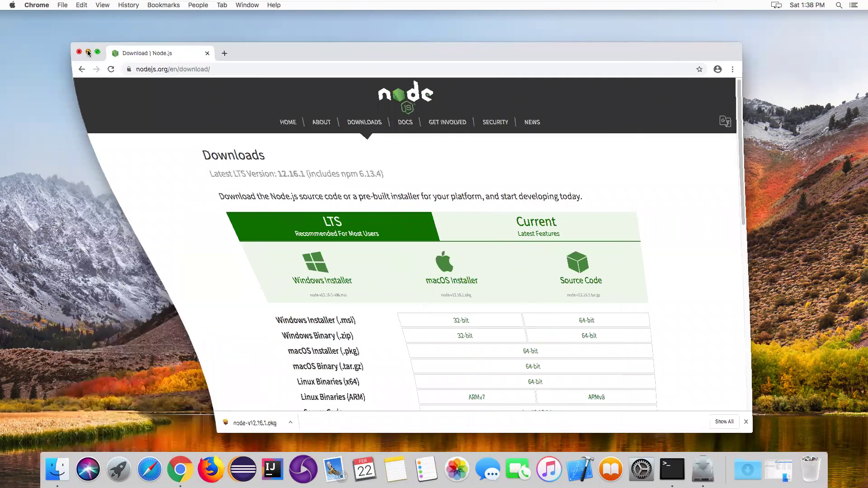
pyautogui.moveTo(346, 117); pyautogui.dragTo(173, 79)
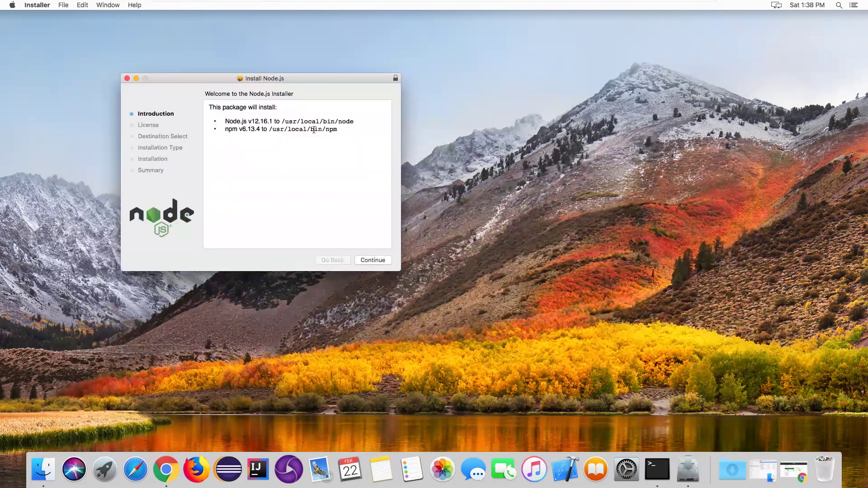
# Review the packages to install, agree to the software license and accept the default destination disk in the Node.js installer.
pyautogui.moveTo(225, 121); pyautogui.dragTo(339, 129)
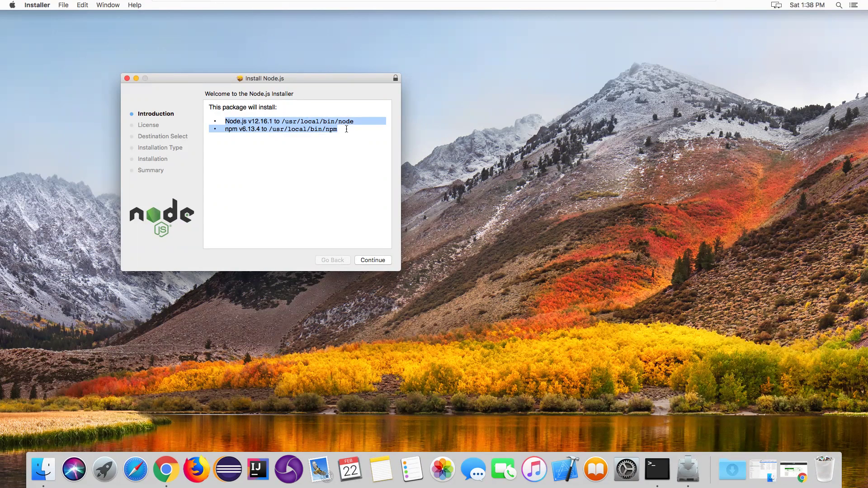
pyautogui.click(261, 167)
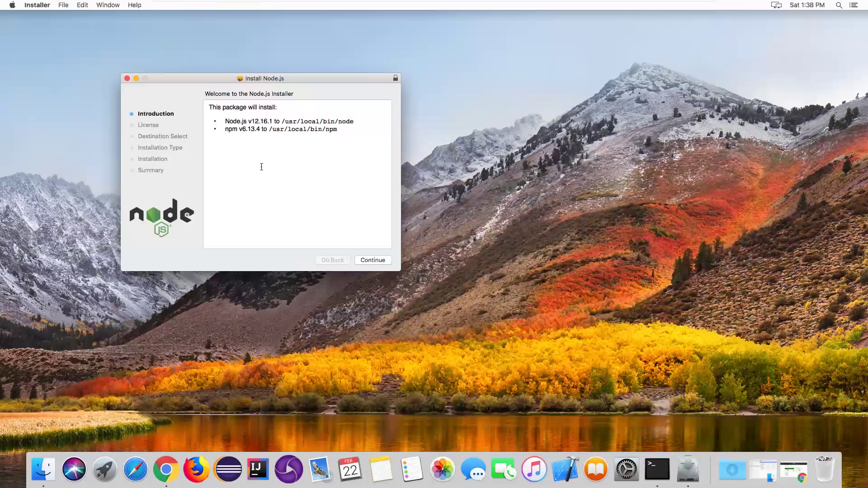
pyautogui.click(378, 261)
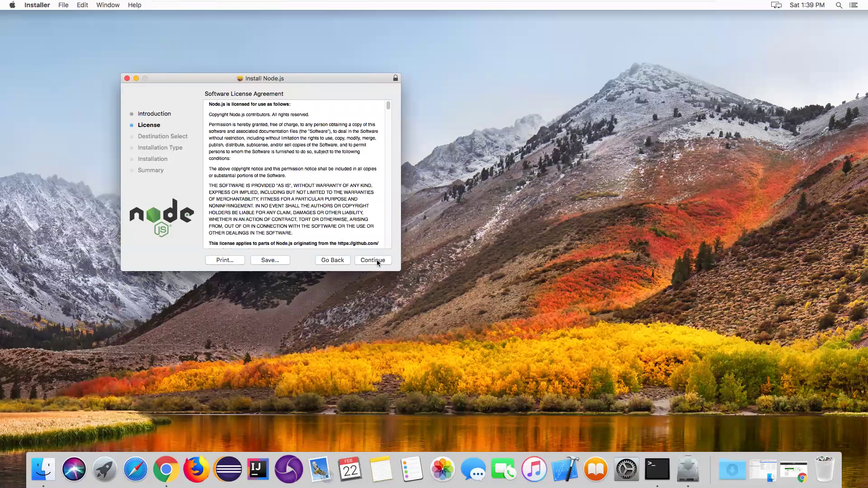
pyautogui.click(377, 261)
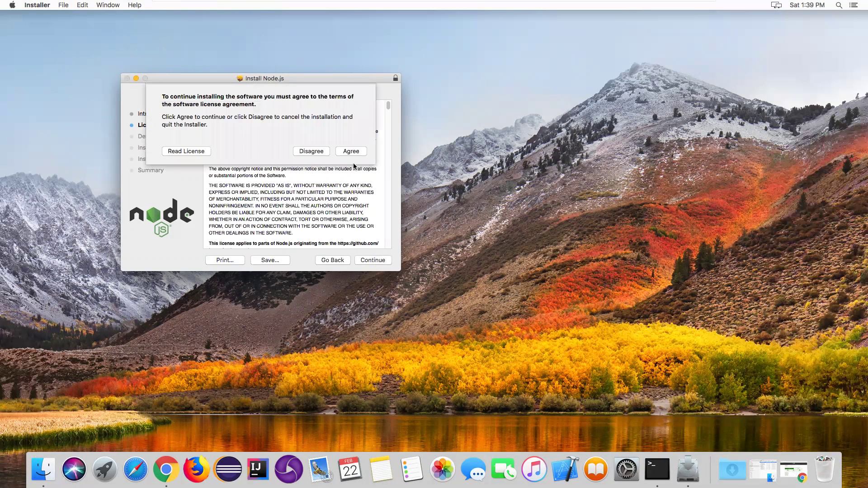
pyautogui.click(353, 151)
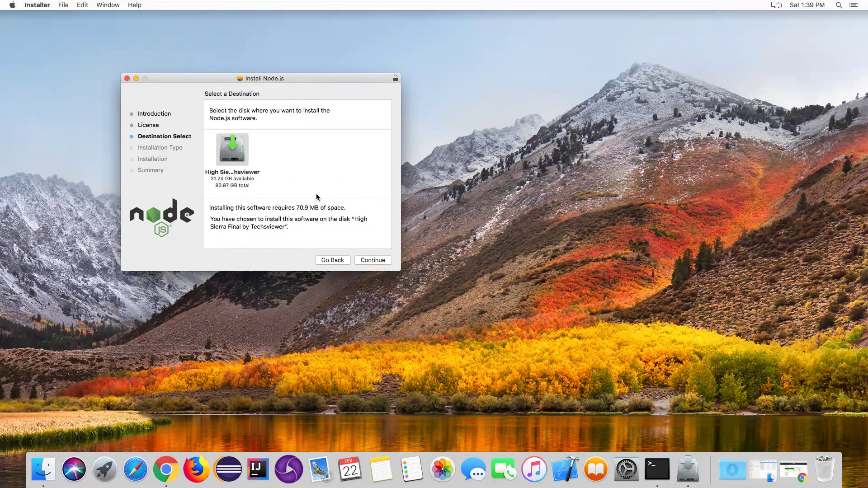
pyautogui.click(379, 260)
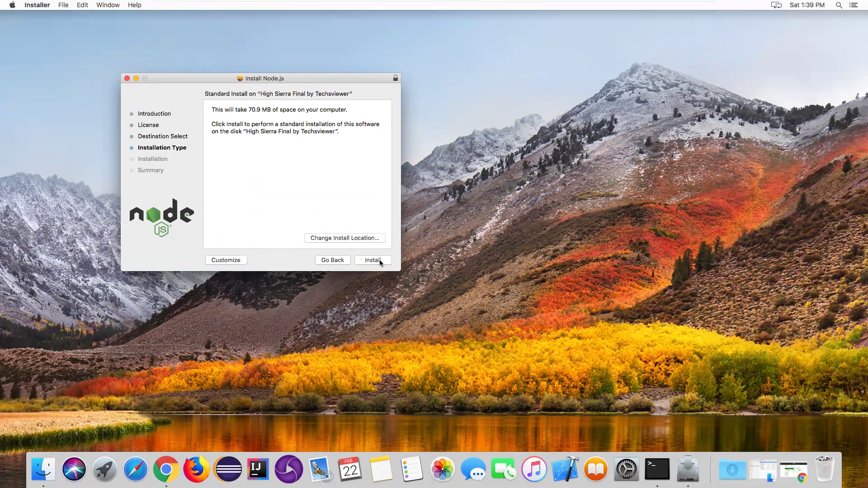
# Run the standard Node.js installation, authorizing it with the account password.
pyautogui.click(369, 260)
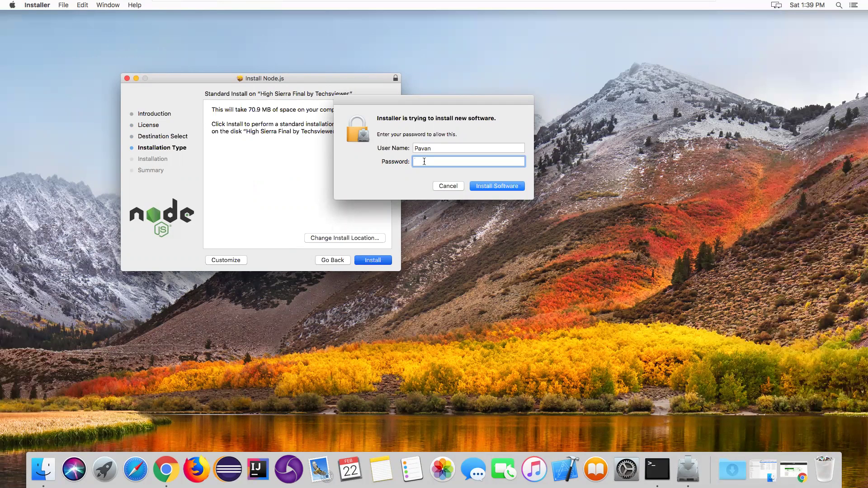
pyautogui.write('******')
pyautogui.press('cmd+a')
pyautogui.press('BackSpace')
pyautogui.write('******')
pyautogui.click(498, 187)
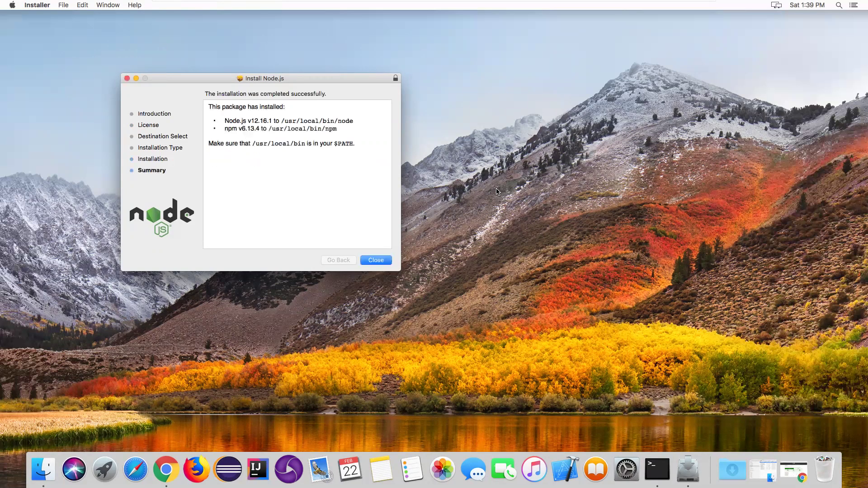
# Review the installed Node.js path in the summary, close the installer and keep the package in its current location.
pyautogui.moveTo(210, 108); pyautogui.dragTo(355, 120)
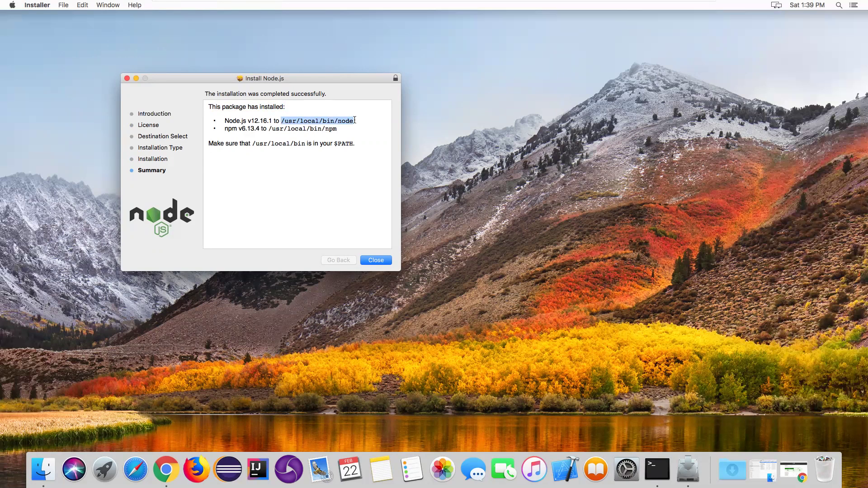
pyautogui.click(375, 262)
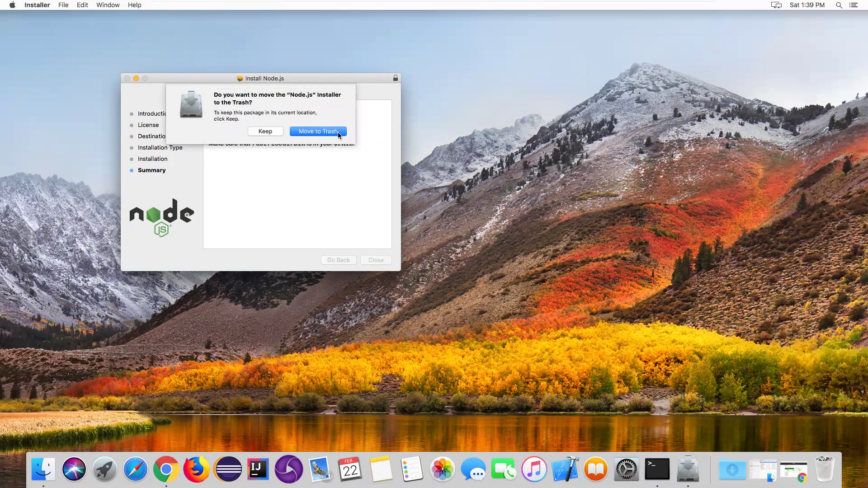
pyautogui.click(266, 131)
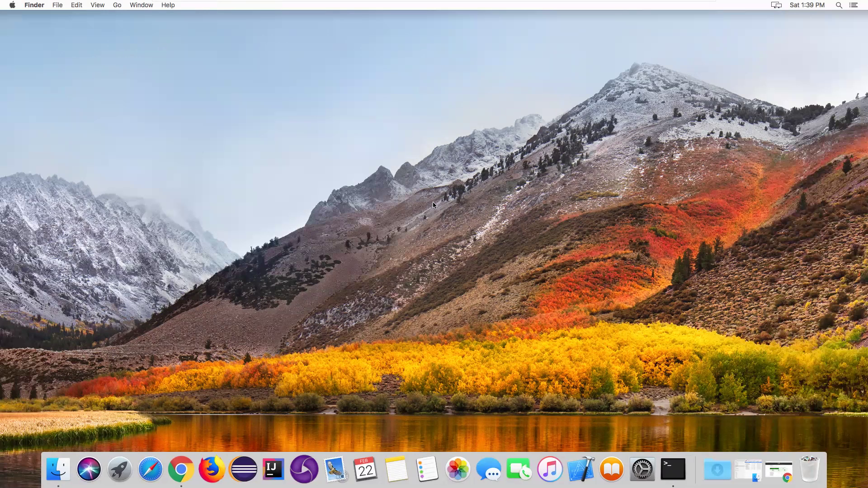
# Switch to Terminal, reposition its window and check the installed Node.js version with "node -v".
pyautogui.click(672, 470)
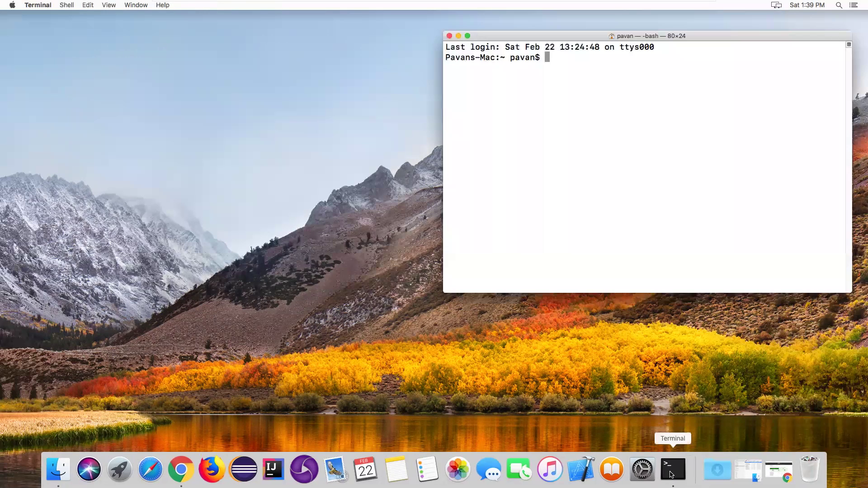
pyautogui.moveTo(596, 38); pyautogui.dragTo(274, 59)
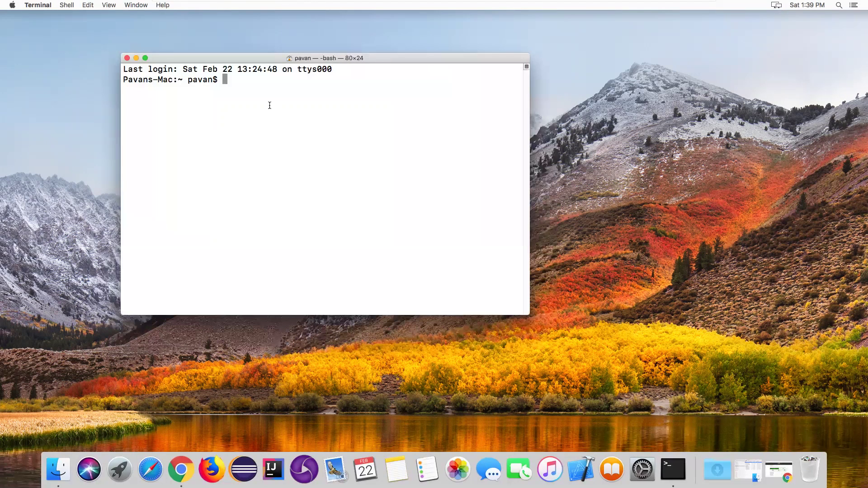
pyautogui.write('node -v')
pyautogui.press('Return')
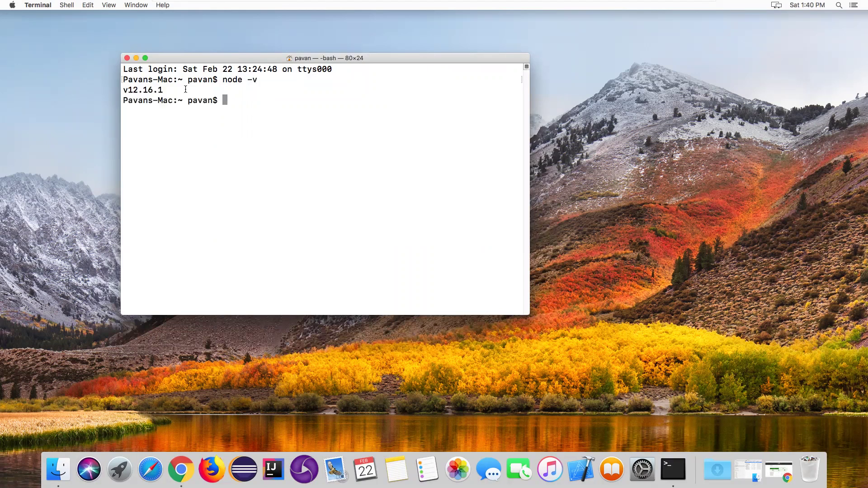
pyautogui.moveTo(179, 90); pyautogui.dragTo(122, 89)
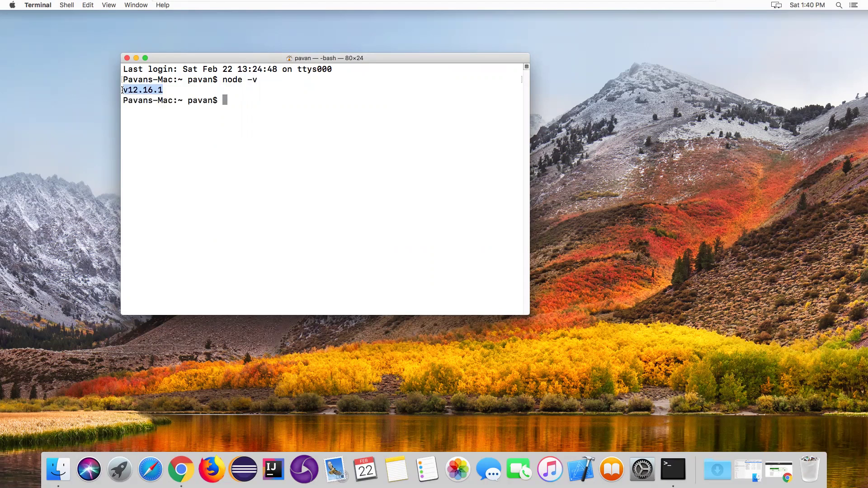
# Check the installed npm version with the command "npm -v".
pyautogui.click(237, 107)
pyautogui.write('np')
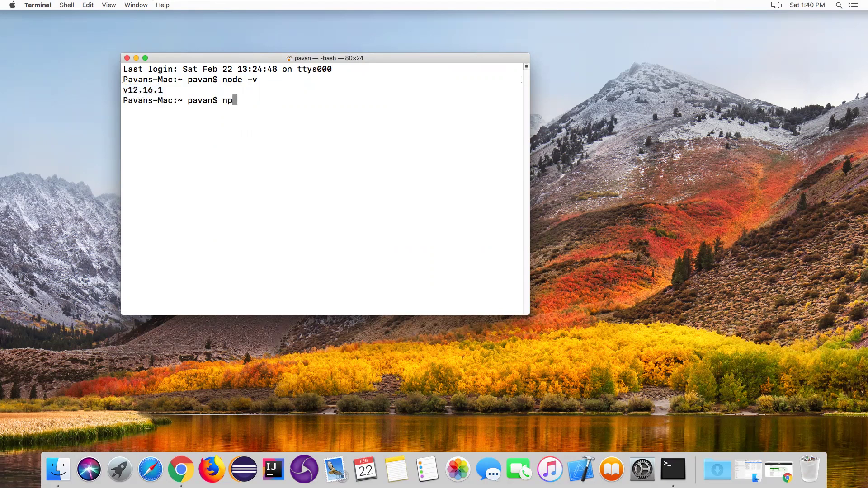
pyautogui.write('m -v')
pyautogui.press('Return')
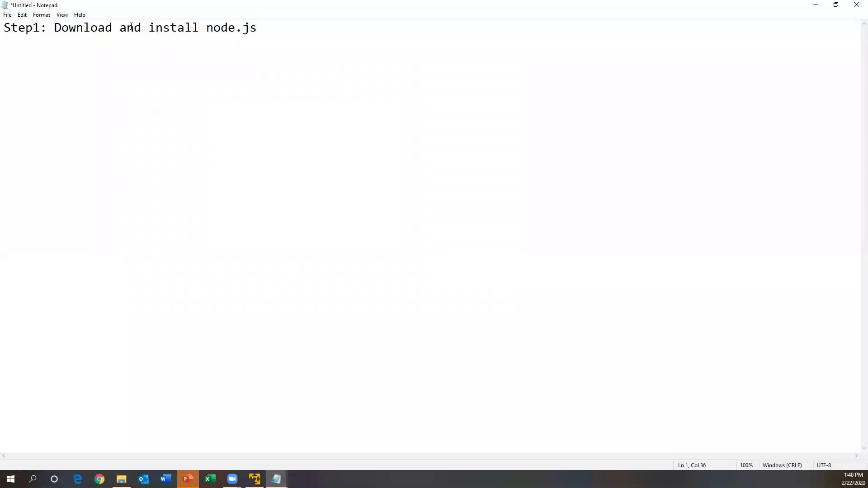
pyautogui.moveTo(136, 27); pyautogui.dragTo(298, 29)
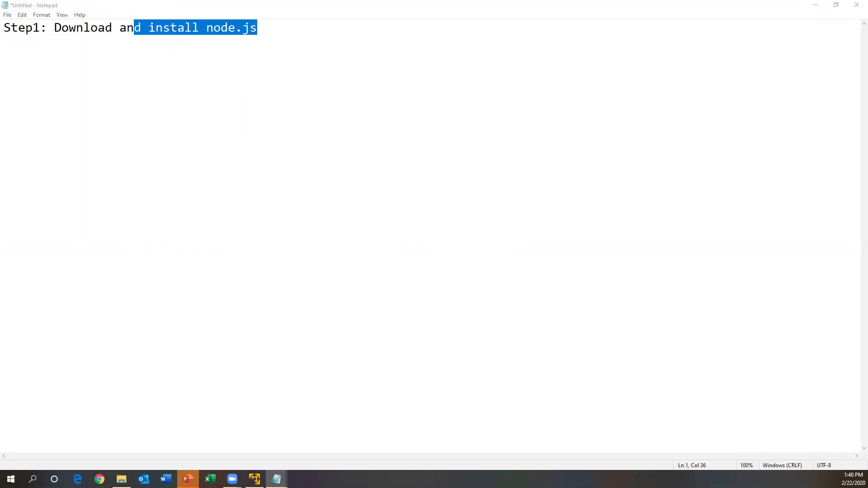
pyautogui.click(297, 33)
pyautogui.press('Return')
pyautogui.press('Return')
pyautogui.write('https://nodejs.org/en/download/  node -v  npm -v')
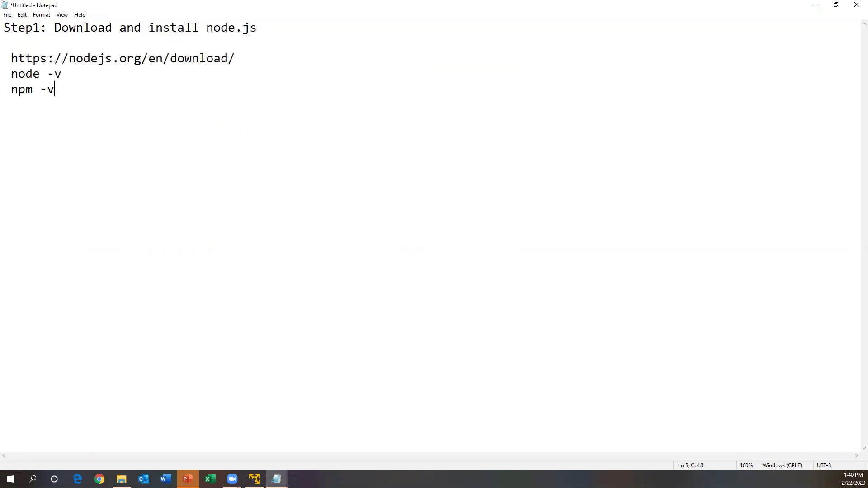
# Review the noted Node.js download link and the node and npm version commands under Step1.
pyautogui.moveTo(261, 60); pyautogui.dragTo(5, 60)
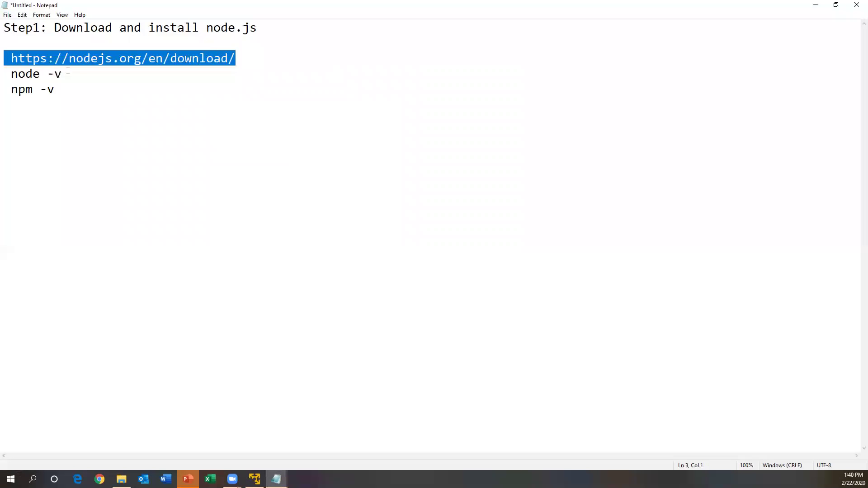
pyautogui.moveTo(60, 74); pyautogui.dragTo(10, 74)
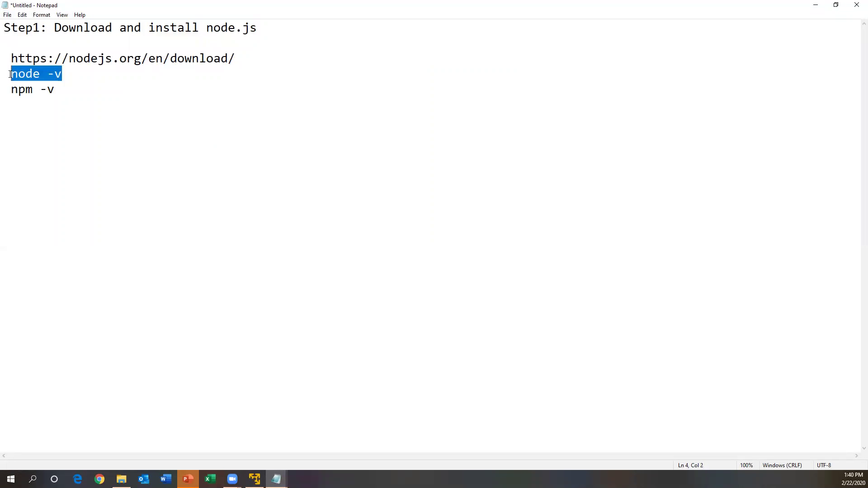
pyautogui.moveTo(74, 89); pyautogui.dragTo(13, 89)
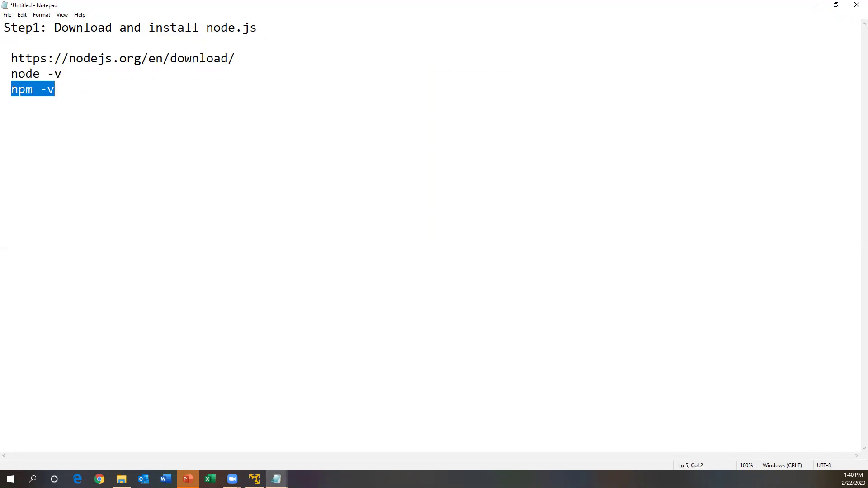
# Add the heading "Step 2 : Install Protractor" after a blank line, with the command "npm install -g protractor" beneath it.
pyautogui.click(76, 110)
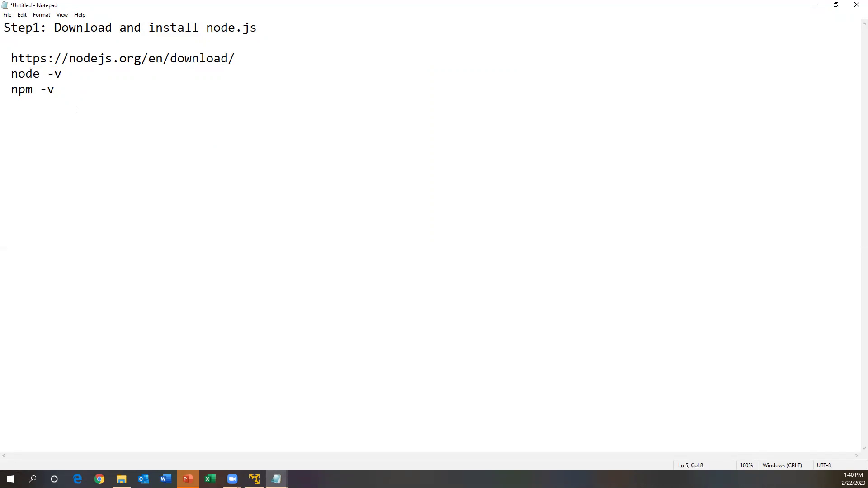
pyautogui.press('Return')
pyautogui.press('Return')
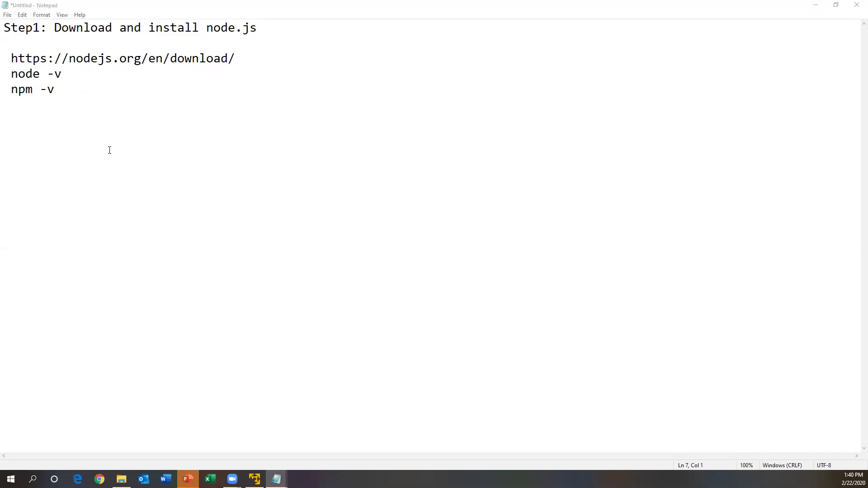
pyautogui.write('Step 2 : Install Protractor')
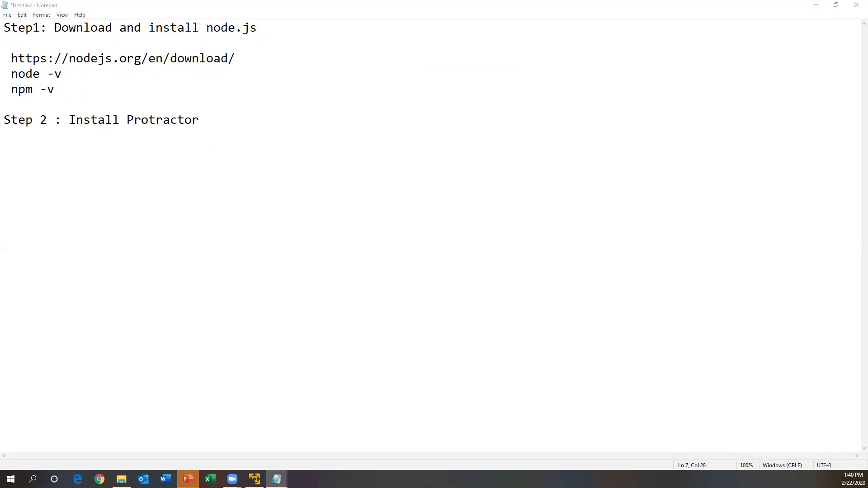
pyautogui.click(237, 127)
pyautogui.press('Return')
pyautogui.write('npm install -g protractor')
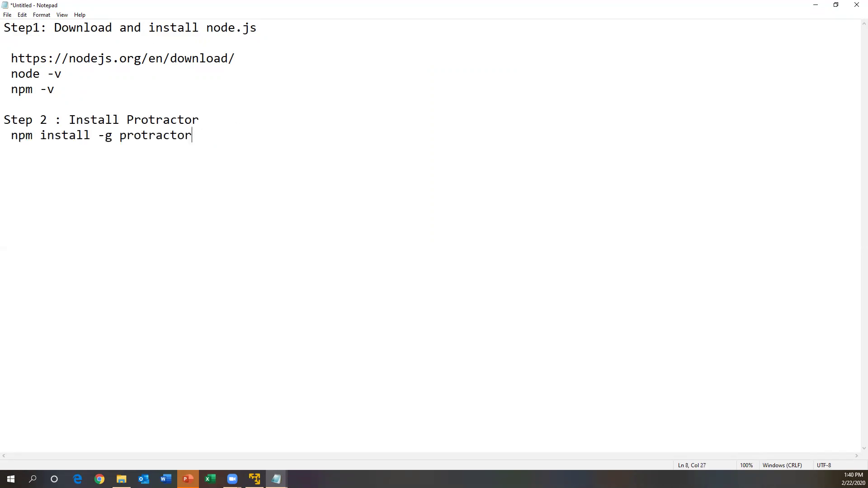
pyautogui.moveTo(93, 137); pyautogui.dragTo(201, 136)
pyautogui.click(170, 136)
pyautogui.moveTo(11, 136); pyautogui.dragTo(199, 135)
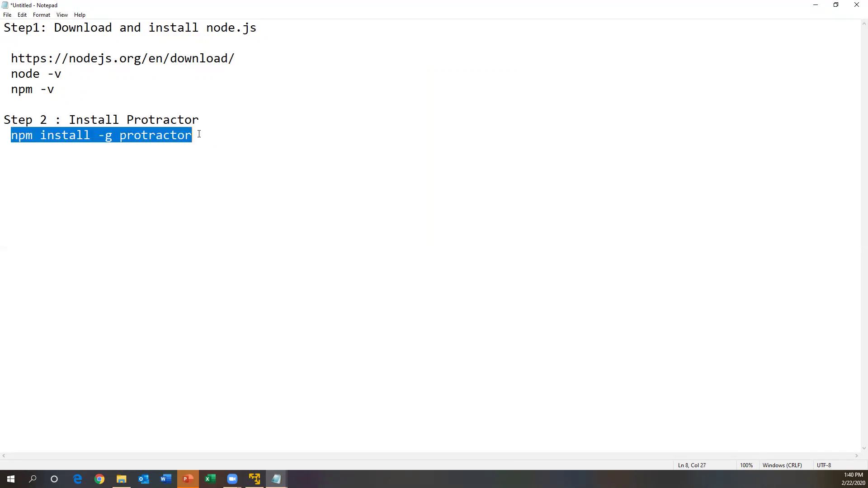
pyautogui.click(226, 169)
pyautogui.hotkey('ctrl', 's')
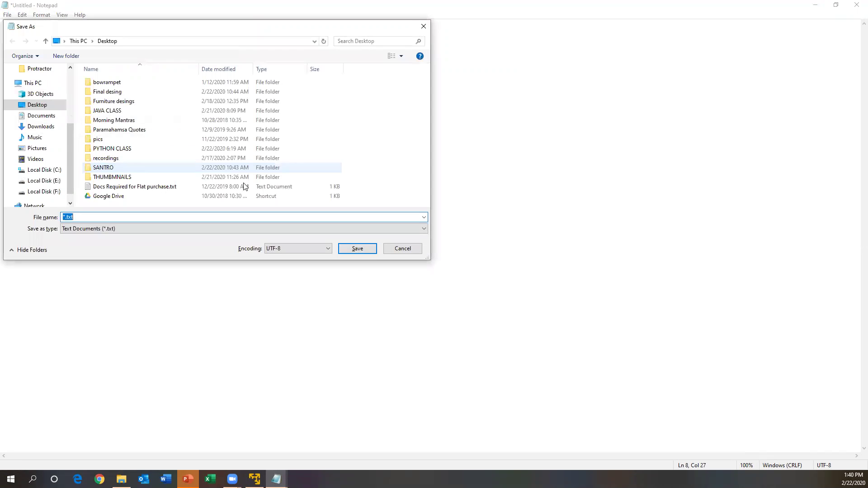
pyautogui.click(389, 249)
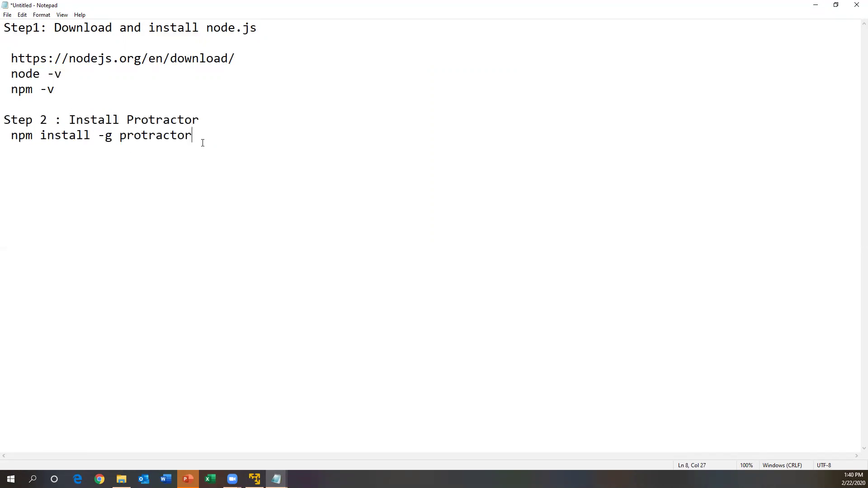
# Switch to the Mac's Terminal and try to install Protractor globally with "npm install -g protractor".
pyautogui.click(255, 477)
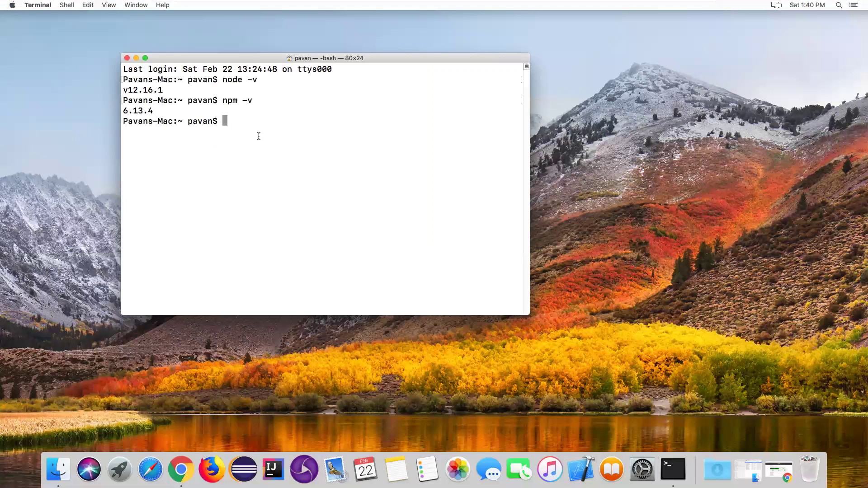
pyautogui.write('n')
pyautogui.write('pm install -')
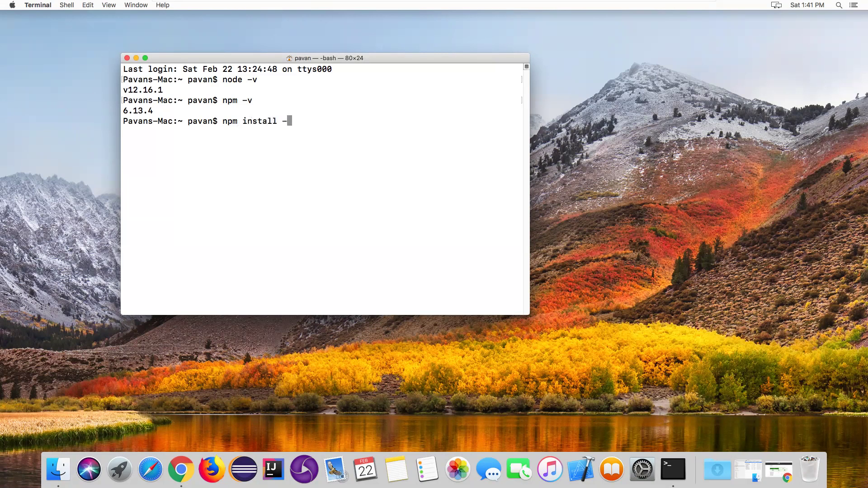
pyautogui.write('g protractor')
pyautogui.press('Return')
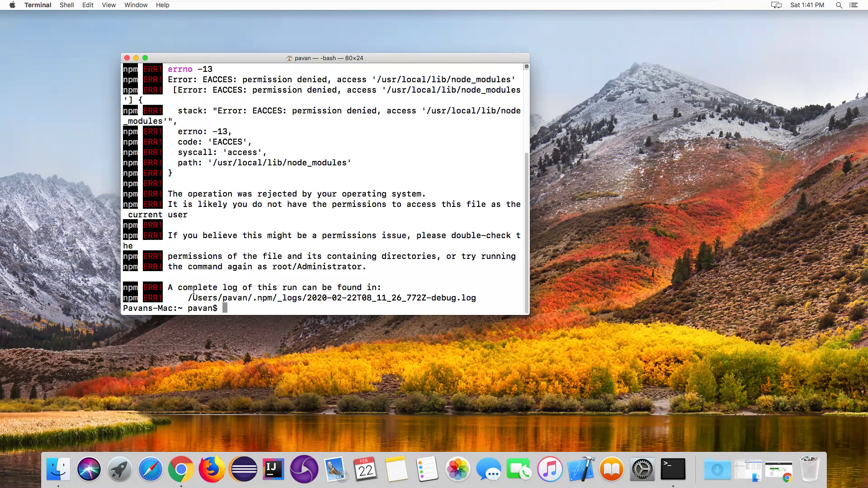
# Examine the npm install output, from the debug log location back up to the initial warnings and error codes.
pyautogui.moveTo(180, 288); pyautogui.dragTo(385, 286)
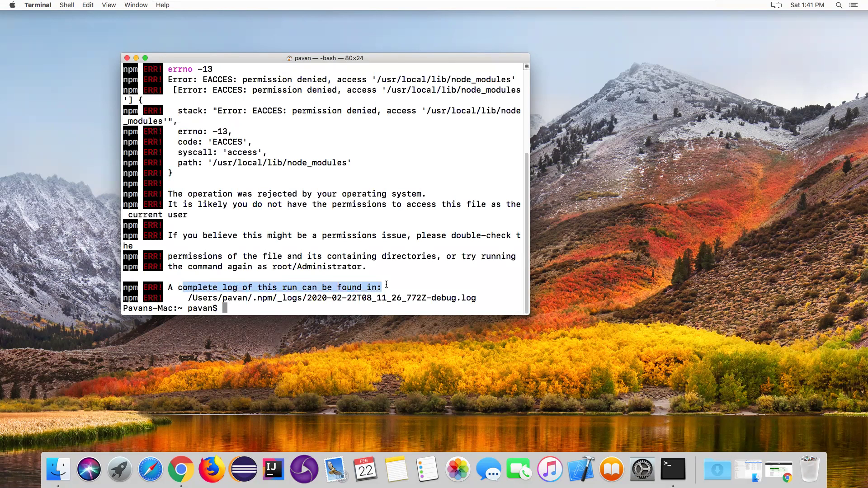
pyautogui.moveTo(189, 297); pyautogui.dragTo(476, 298)
pyautogui.scroll(3, 296, 220)
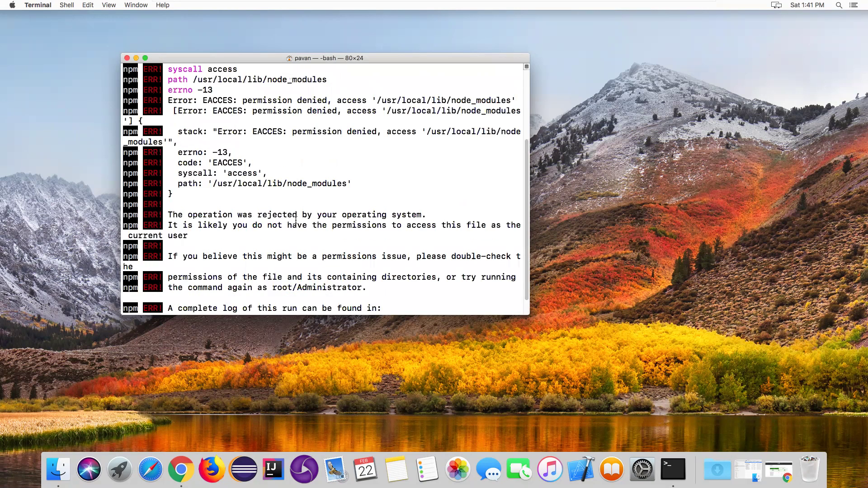
pyautogui.scroll(2, 296, 220)
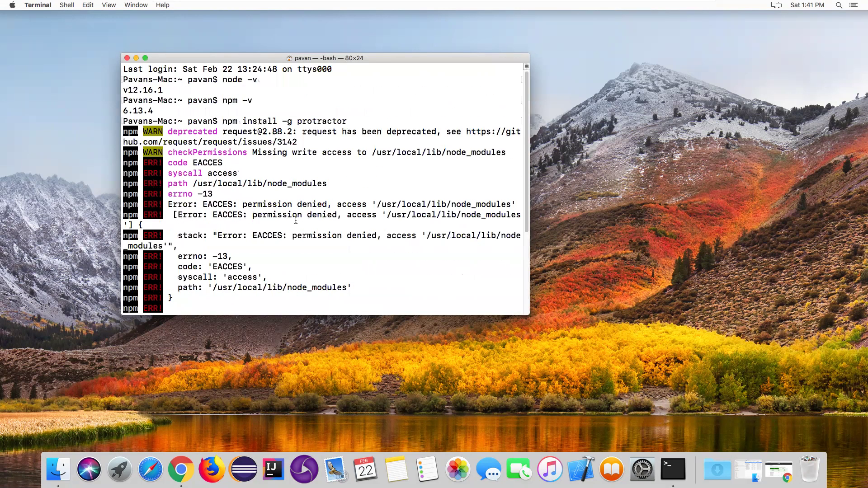
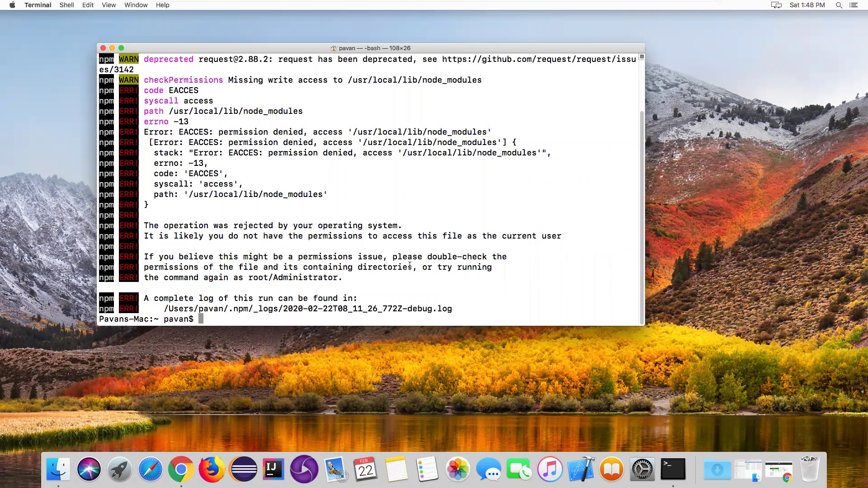
# Give the current user recursive ownership of /usr/local/lib/node_modules using "sudo chown -R", entering the account password.
pyautogui.write('sudo chown -R a')
pyautogui.press('BackSpace')
pyautogui.write('pavan')
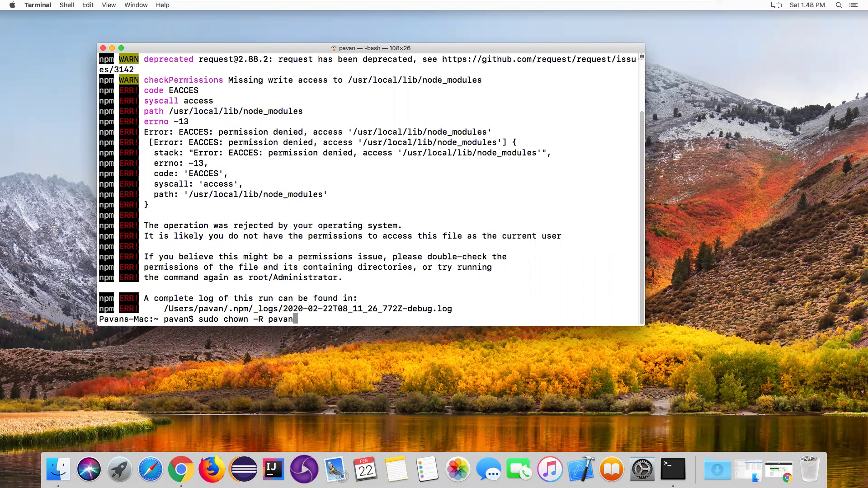
pyautogui.write(': /usr/local')
pyautogui.moveTo(189, 195); pyautogui.dragTo(326, 194)
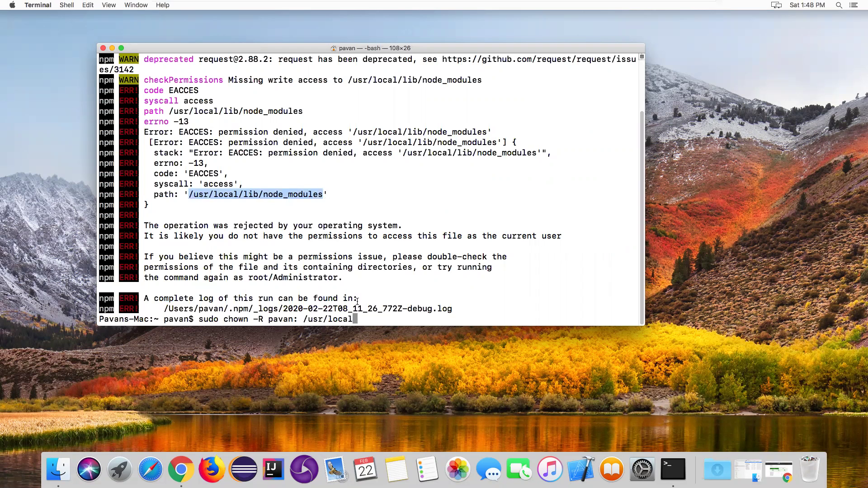
pyautogui.click(361, 315)
pyautogui.write('/lib/')
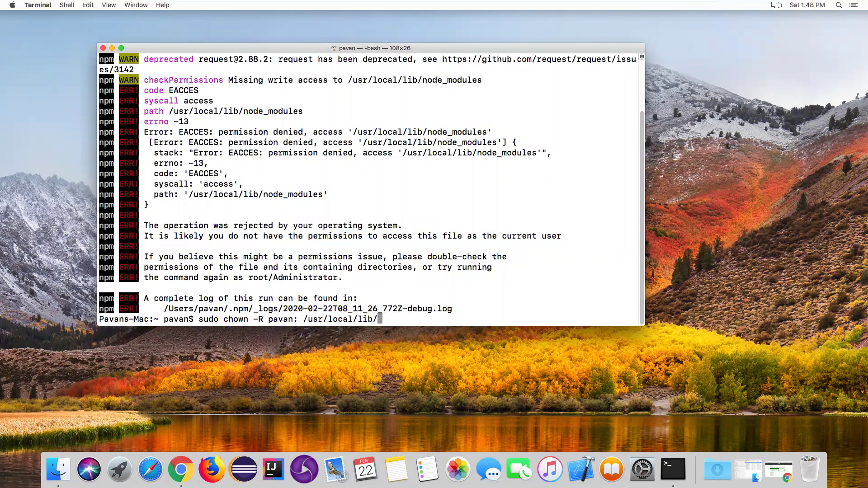
pyautogui.write('node_modules')
pyautogui.press('Return')
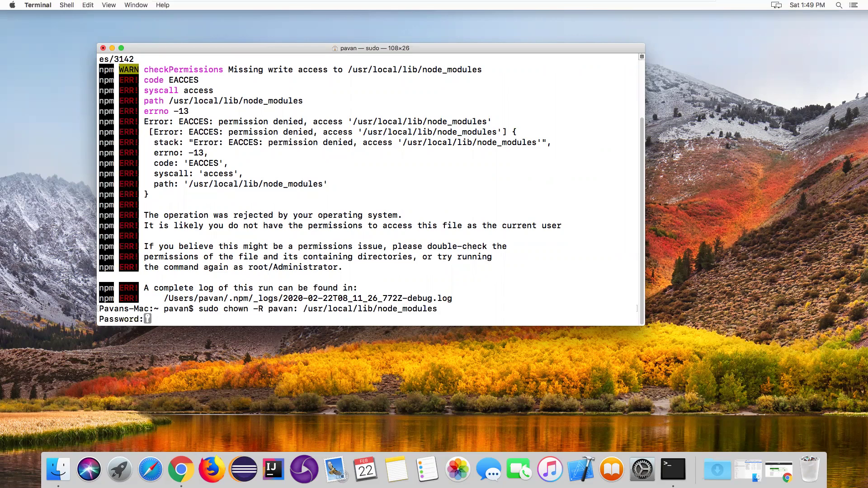
pyautogui.press('Return')
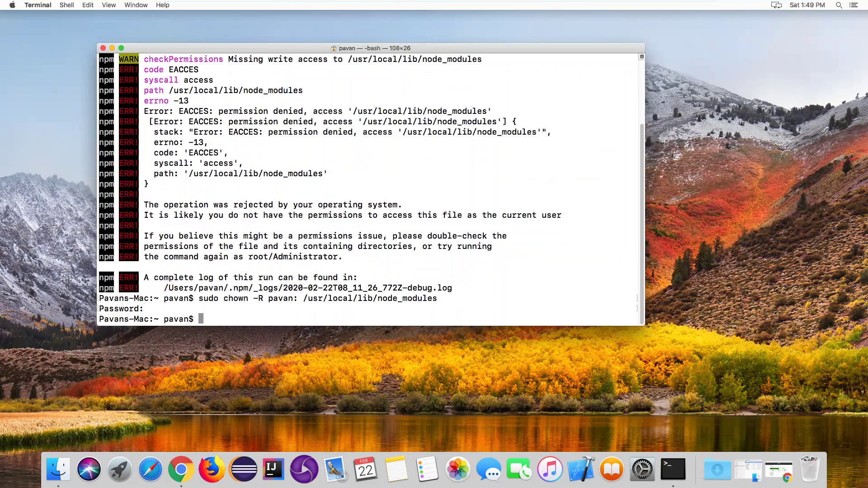
# Clear the previous Terminal output with the command "clear".
pyautogui.write('cls')
pyautogui.press('Return')
pyautogui.write('clear')
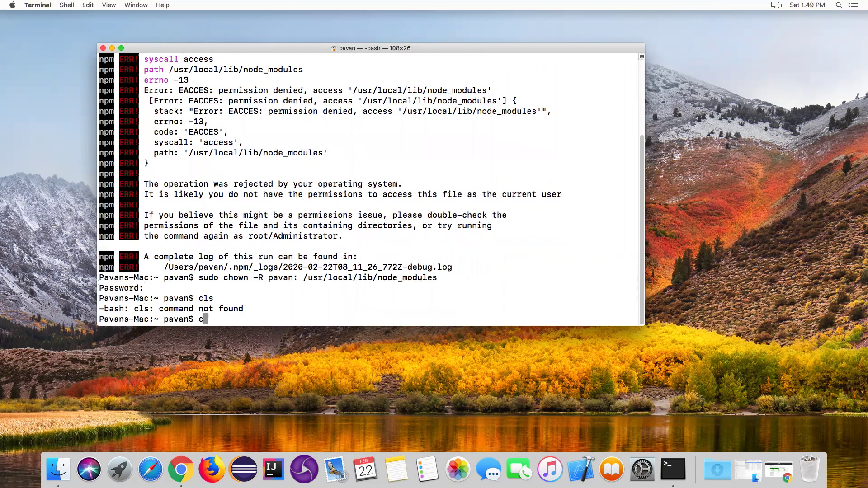
pyautogui.press('Return')
# Recall the earlier command "npm install -g protractor", run it again and review the installation summary.
pyautogui.press('Up')
pyautogui.press('Up')
pyautogui.press('Up')
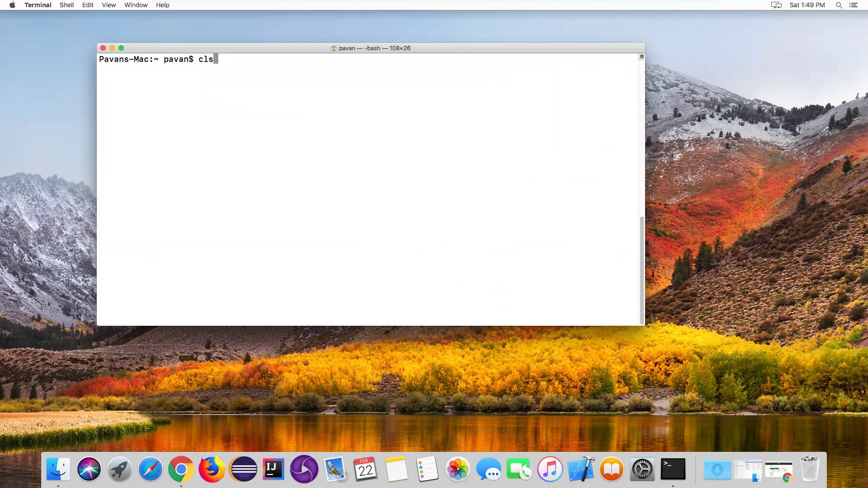
pyautogui.press('Up')
pyautogui.press('Left')
pyautogui.press('Left')
pyautogui.press('Left')
pyautogui.press('Left')
pyautogui.press('Left')
pyautogui.press('Left')
pyautogui.press('Left')
pyautogui.press('Left')
pyautogui.press('Right')
pyautogui.press('Right')
pyautogui.press('Right')
pyautogui.press('Right')
pyautogui.press('Right')
pyautogui.press('Right')
pyautogui.press('Right')
pyautogui.press('Right')
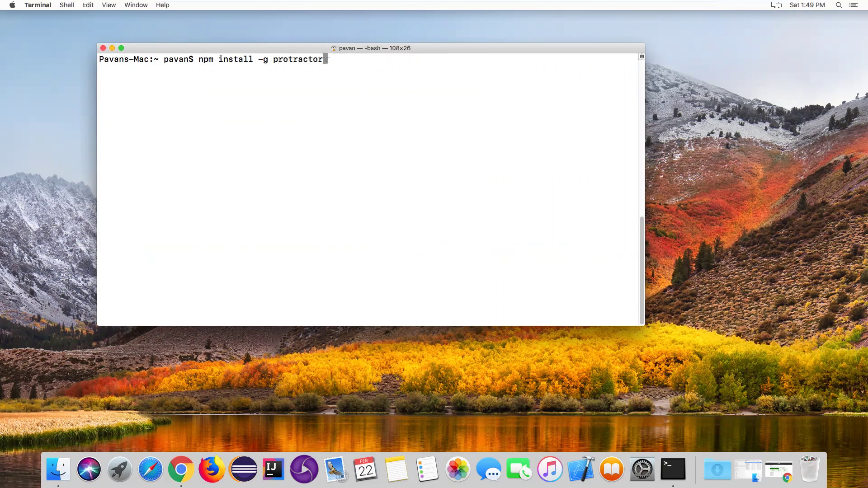
pyautogui.press('Return')
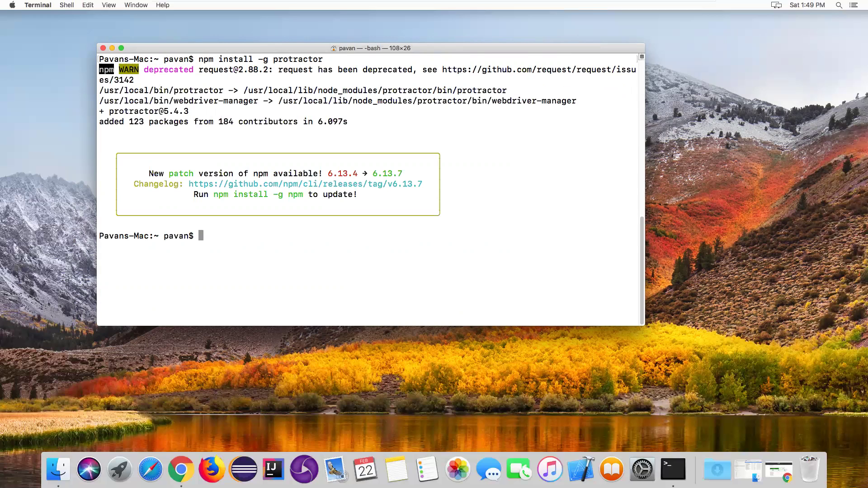
pyautogui.moveTo(125, 122); pyautogui.dragTo(356, 120)
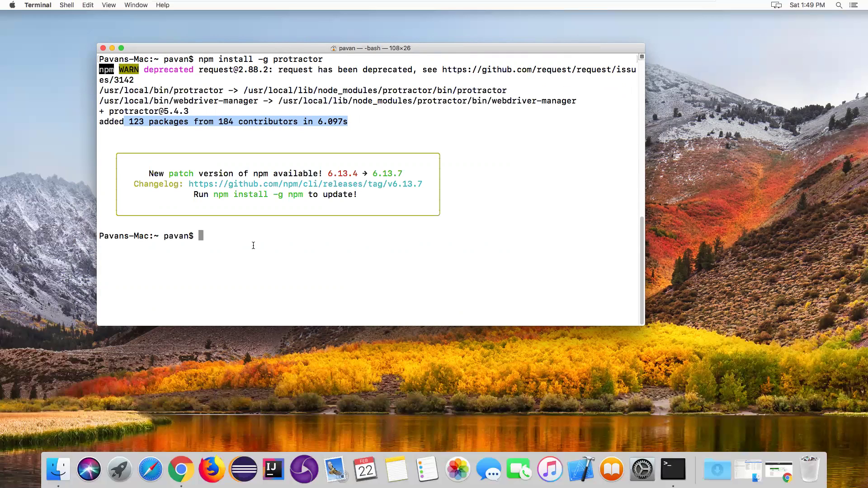
# Check the installed Protractor version with the command "protractor --version".
pyautogui.write('protractor --version')
pyautogui.press('Return')
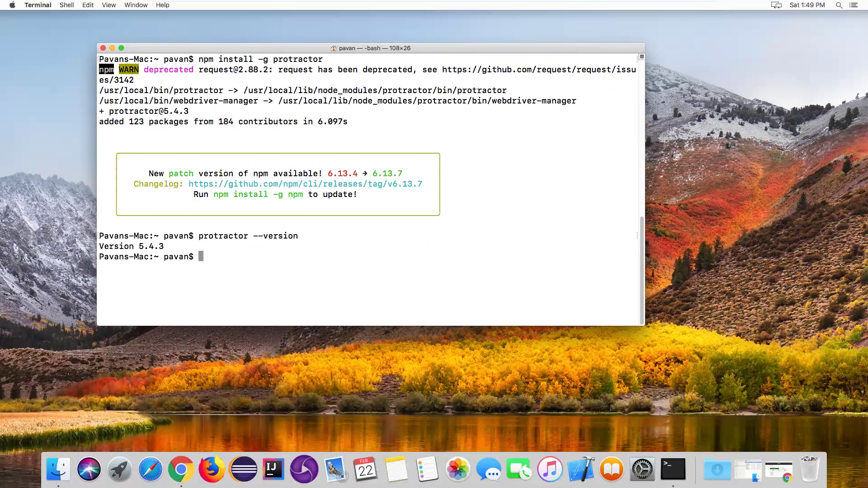
pyautogui.moveTo(174, 248); pyautogui.dragTo(104, 247)
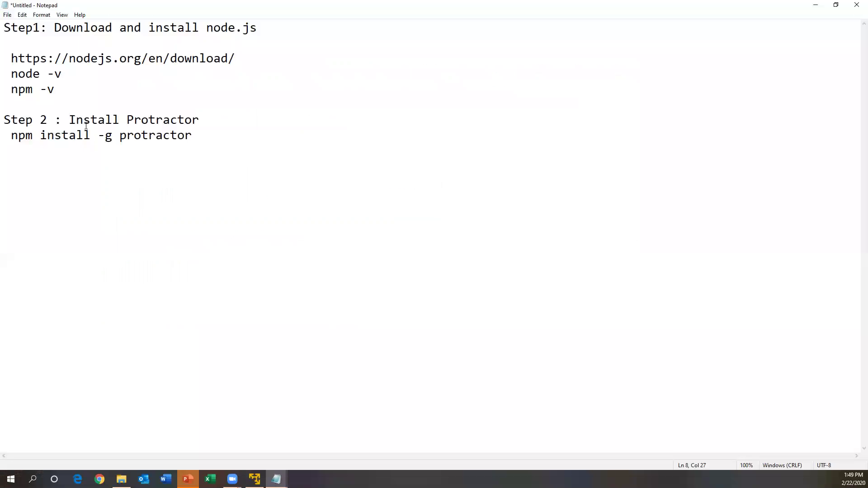
# Switch to Notepad and add "protractor --version" below the npm install command under Step 2, keeping both lines indented by one space.
pyautogui.moveTo(69, 121); pyautogui.dragTo(228, 121)
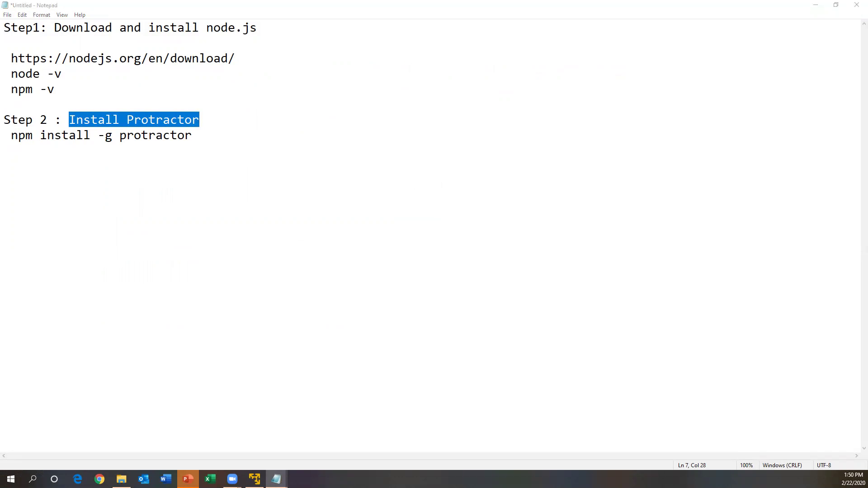
pyautogui.moveTo(208, 142); pyautogui.dragTo(9, 142)
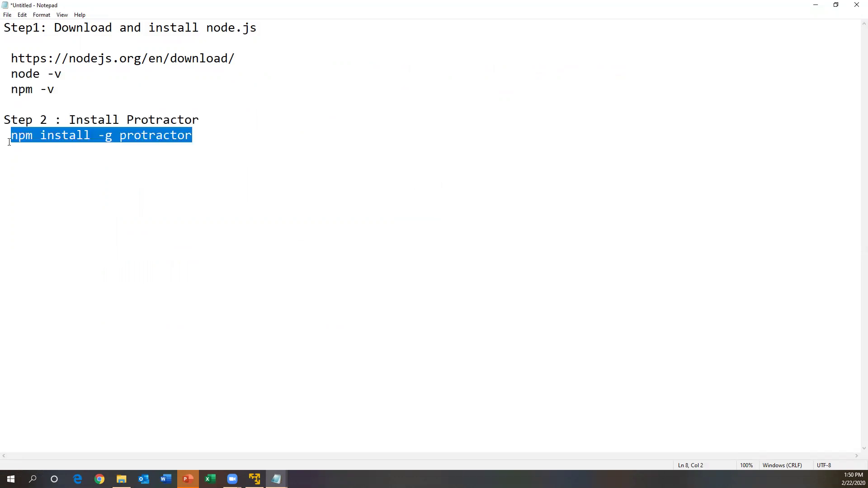
pyautogui.write('npm install -g protractor  protractor --version')
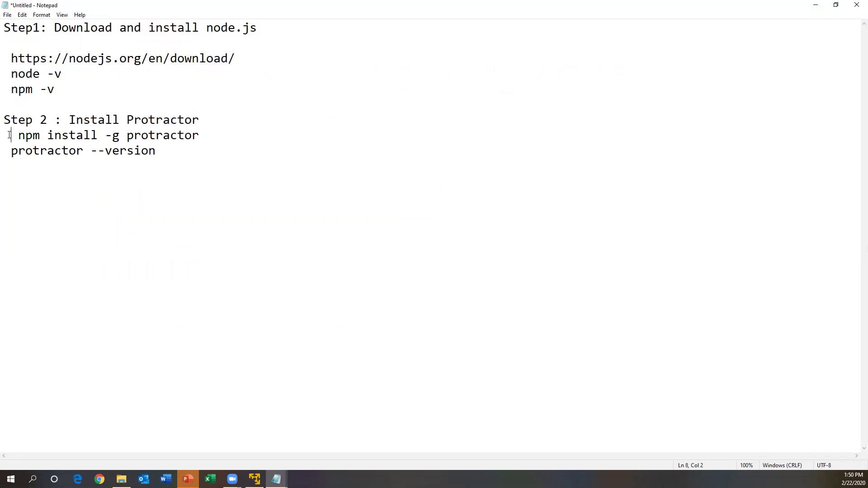
pyautogui.press('Delete')
pyautogui.moveTo(10, 135); pyautogui.dragTo(6, 154)
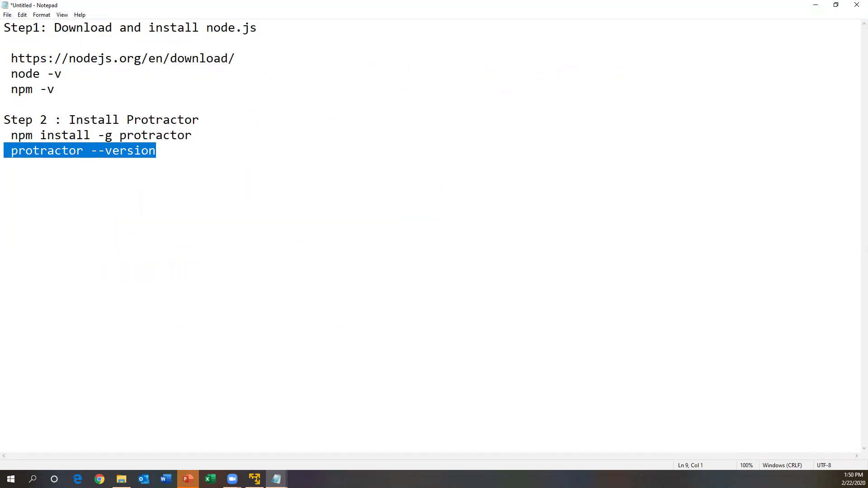
# Add the heading "Step 3 : Run command" after a blank line, with the command "webdriver-manager update" beneath it.
pyautogui.click(203, 180)
pyautogui.write('Step 3 : Run command  webdriver-manager update')
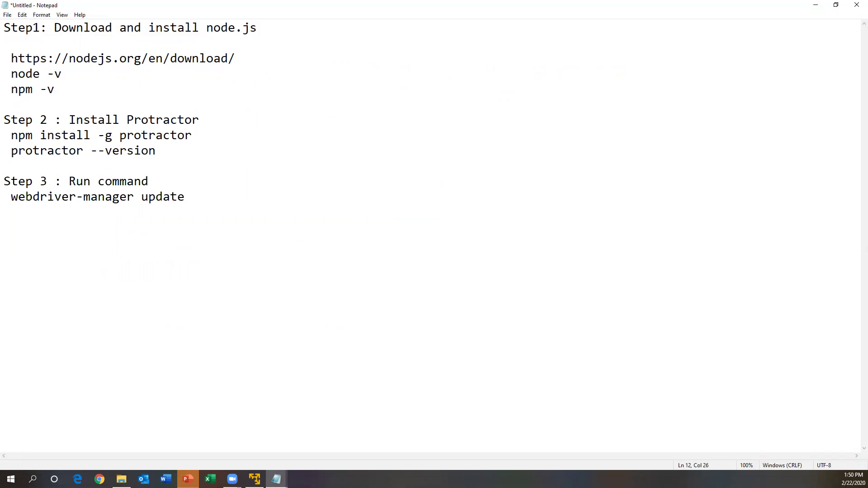
pyautogui.moveTo(199, 197); pyautogui.dragTo(9, 197)
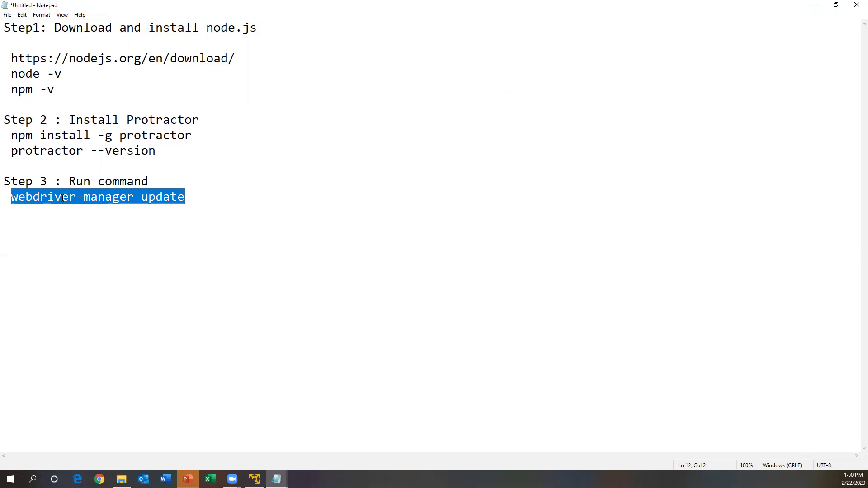
# Switch to the Mac's Terminal and run the command "webdriver-manager update".
pyautogui.moveTo(191, 196); pyautogui.dragTo(4, 197)
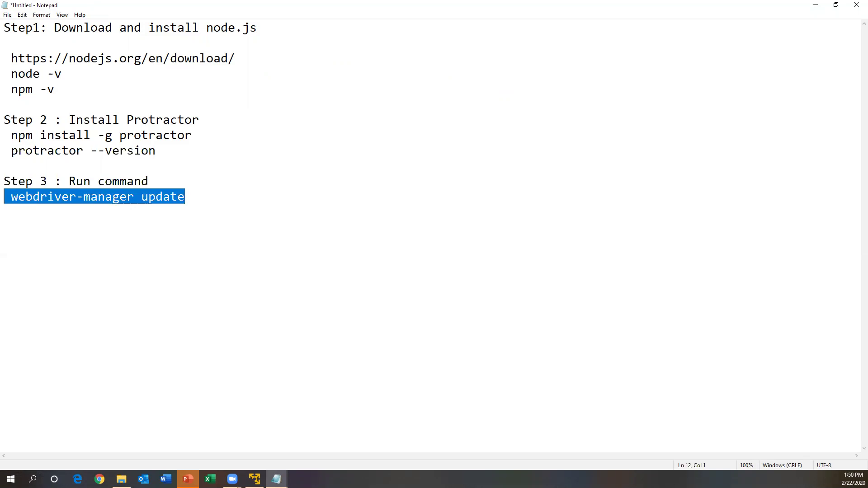
pyautogui.click(200, 246)
pyautogui.click(255, 479)
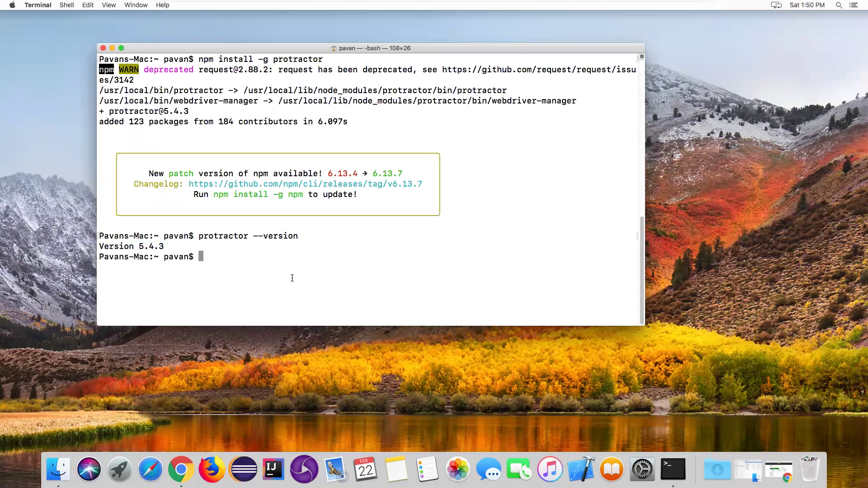
pyautogui.write('webdriver-mana')
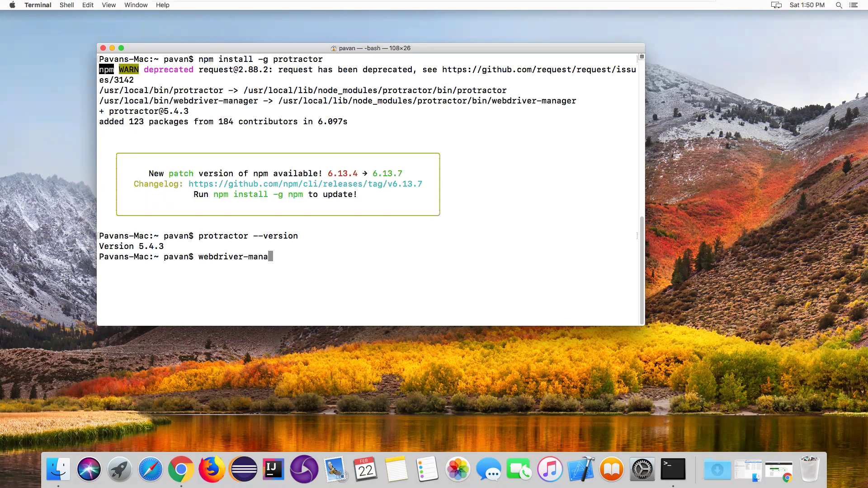
pyautogui.write('ger update')
pyautogui.press('Return')
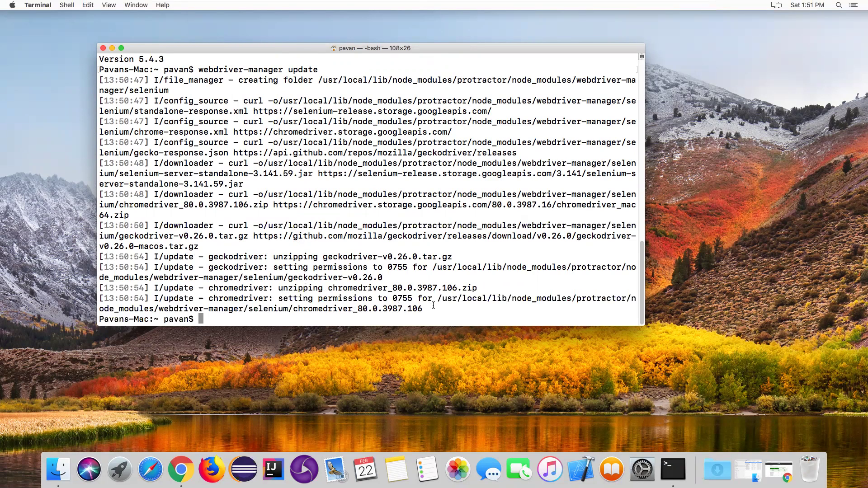
# Examine the chromedriver and geckodriver installation paths in the update output.
pyautogui.moveTo(437, 299); pyautogui.dragTo(628, 296)
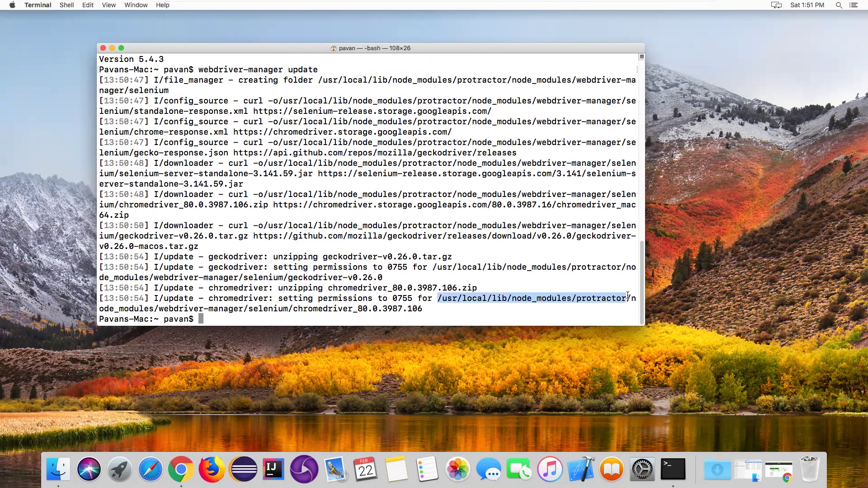
pyautogui.moveTo(109, 309); pyautogui.dragTo(434, 307)
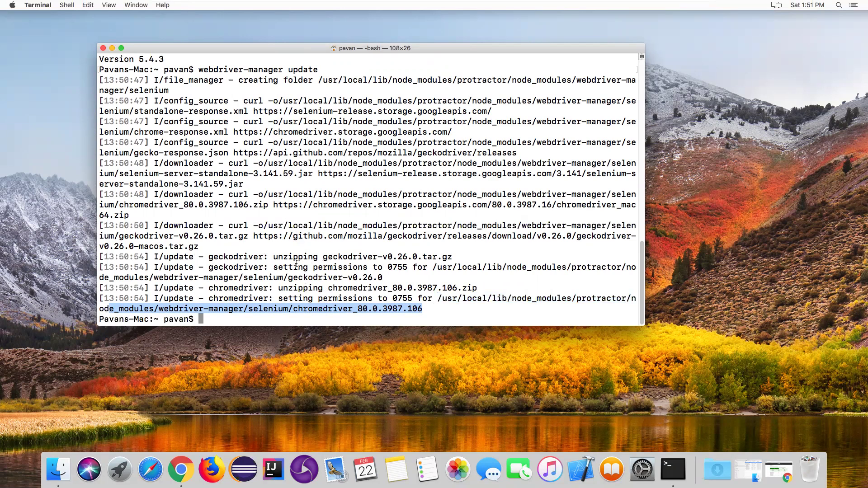
pyautogui.moveTo(122, 277); pyautogui.dragTo(397, 278)
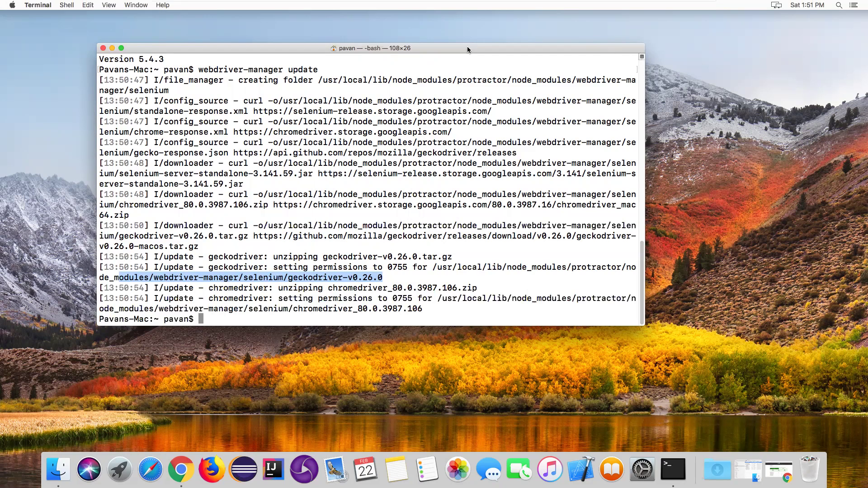
# Minimize Terminal and open the root folder of the "High Sierra Final by Techsviewer" disk in Finder, locating the usr folder.
pyautogui.click(113, 47)
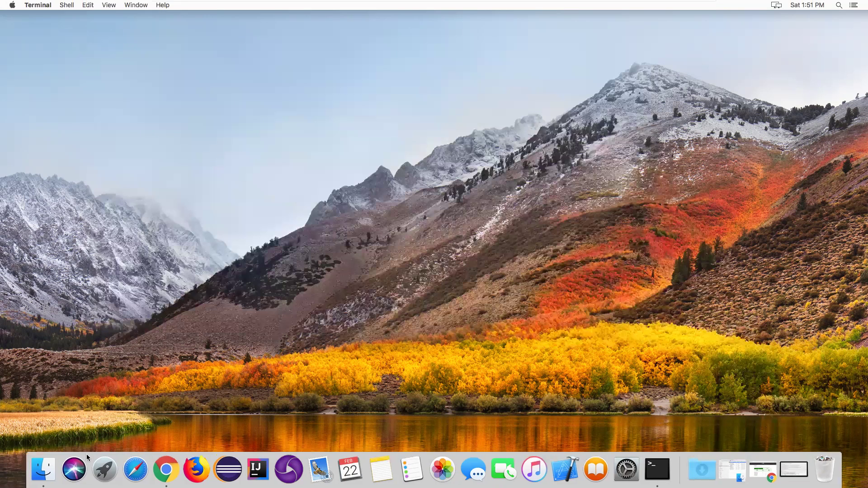
pyautogui.click(55, 470)
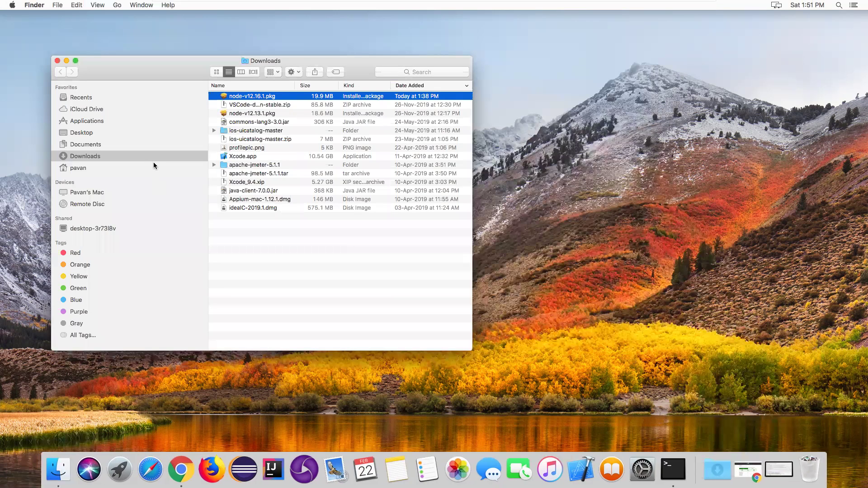
pyautogui.click(85, 192)
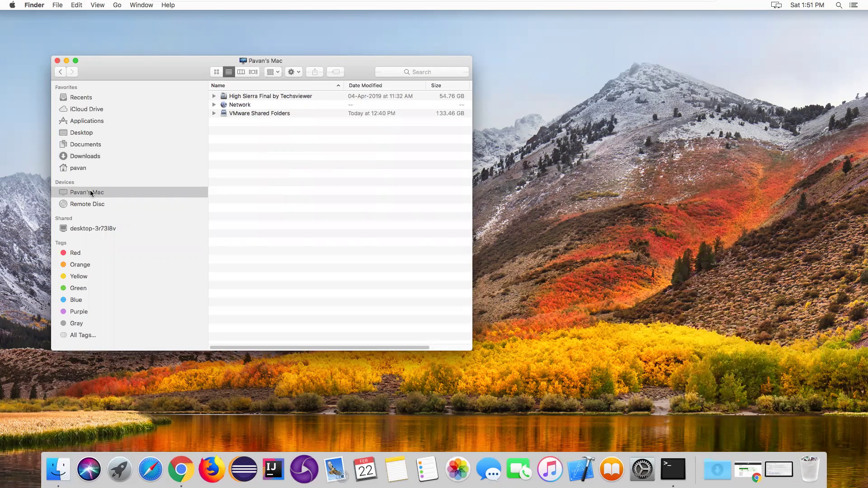
pyautogui.doubleClick(278, 96)
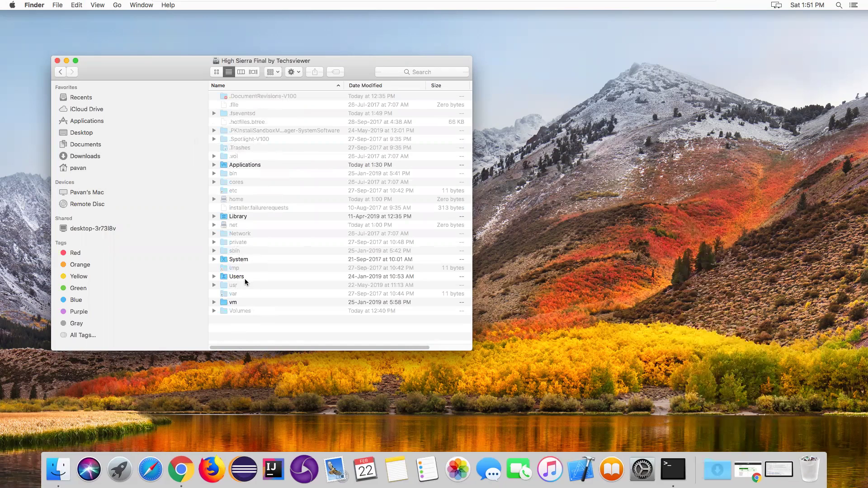
pyautogui.click(281, 286)
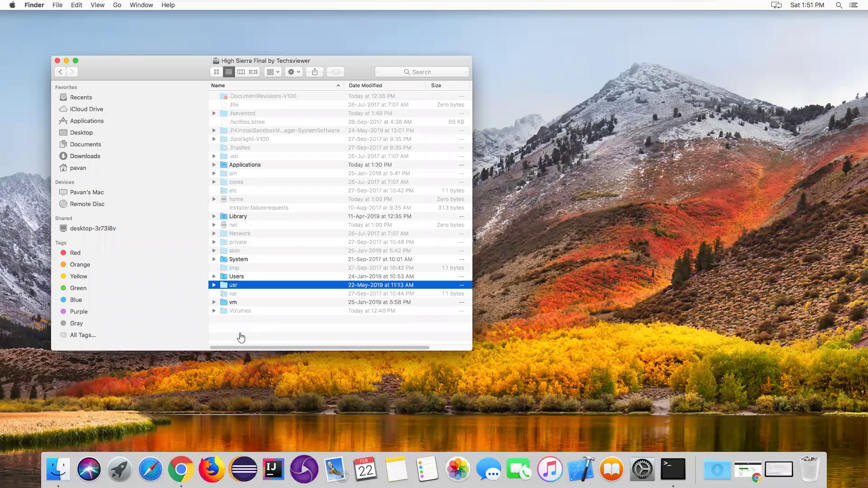
pyautogui.click(276, 331)
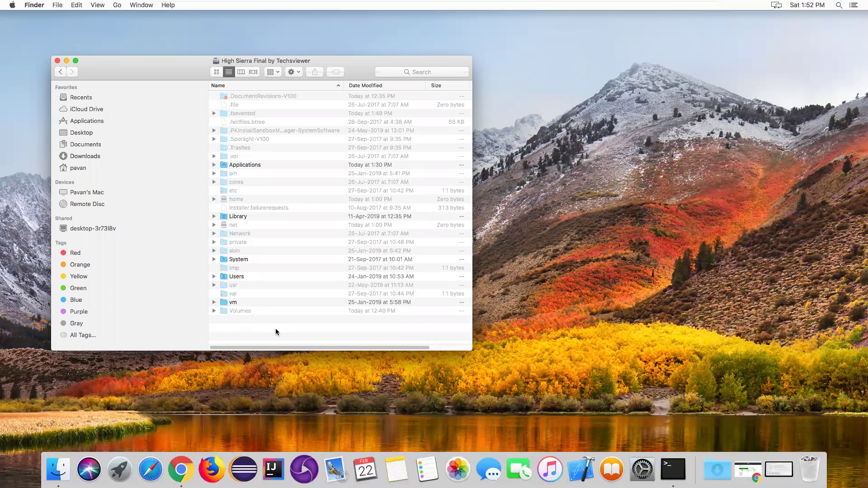
# Hide and show again the hidden files in the disk's root folder, twice in a row.
pyautogui.press('super+shift+period')
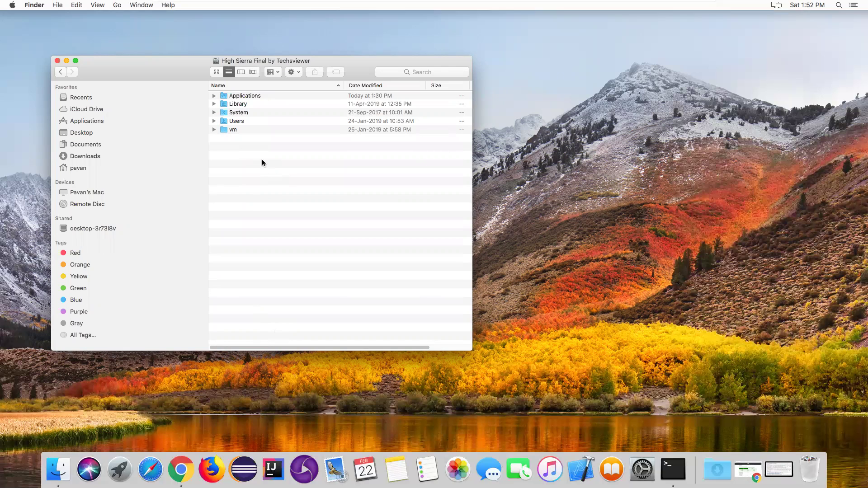
pyautogui.press('super+shift+period')
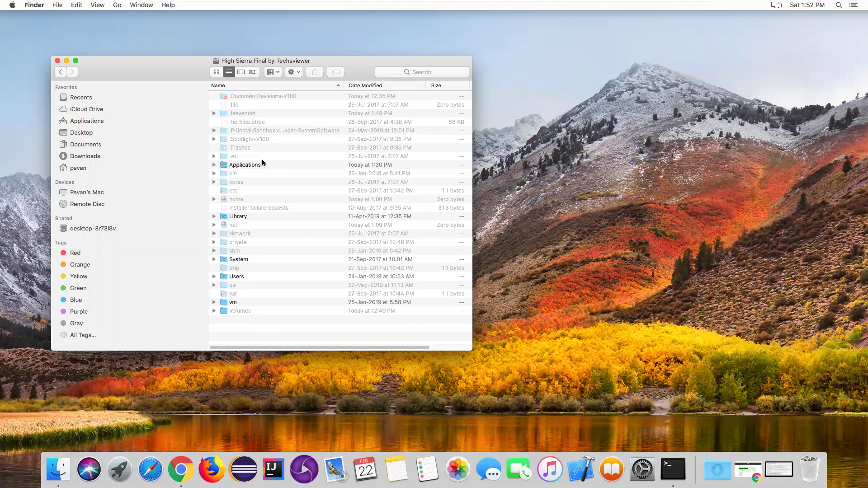
pyautogui.press('super+shift+period')
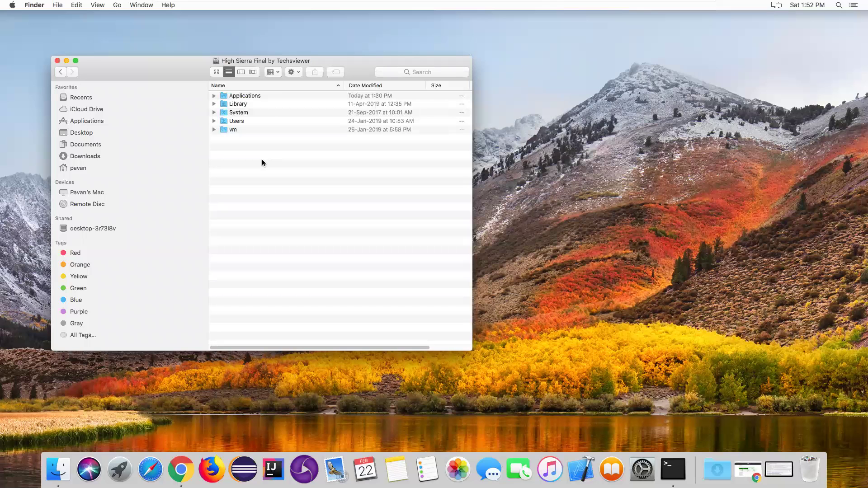
pyautogui.press('super+shift+period')
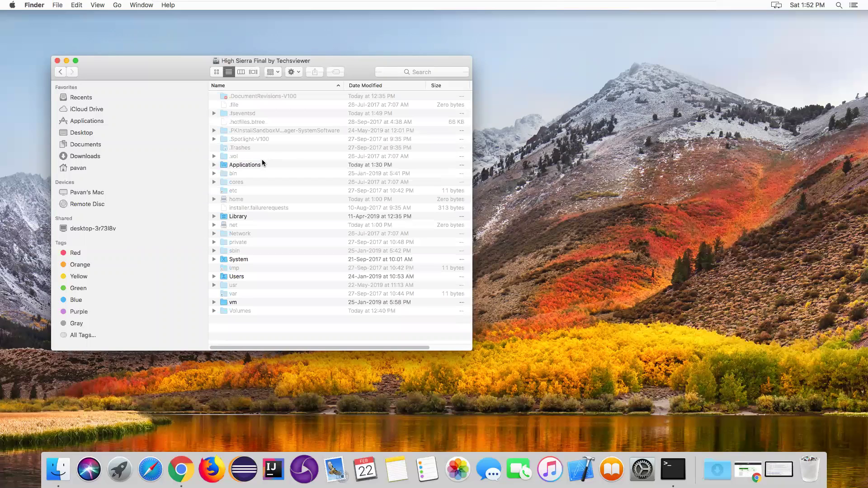
# Browse from the disk's root to the folder usr/local/lib/node_modules/protractor.
pyautogui.click(240, 285)
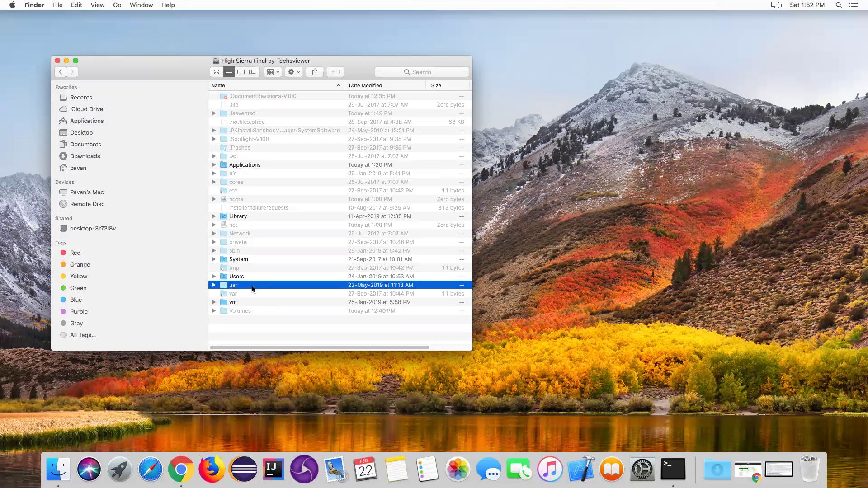
pyautogui.doubleClick(252, 286)
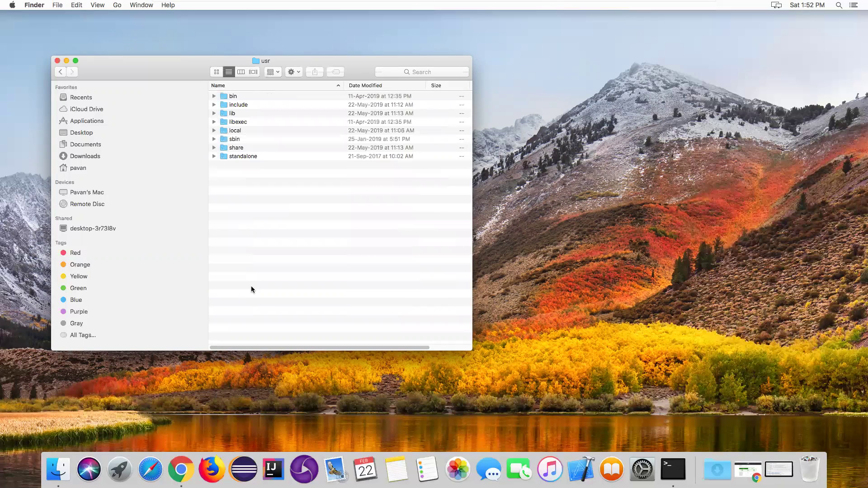
pyautogui.doubleClick(235, 132)
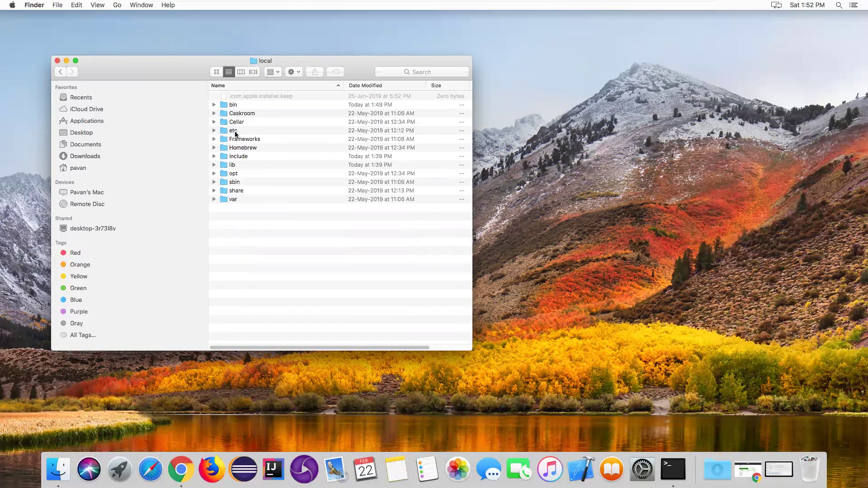
pyautogui.doubleClick(232, 165)
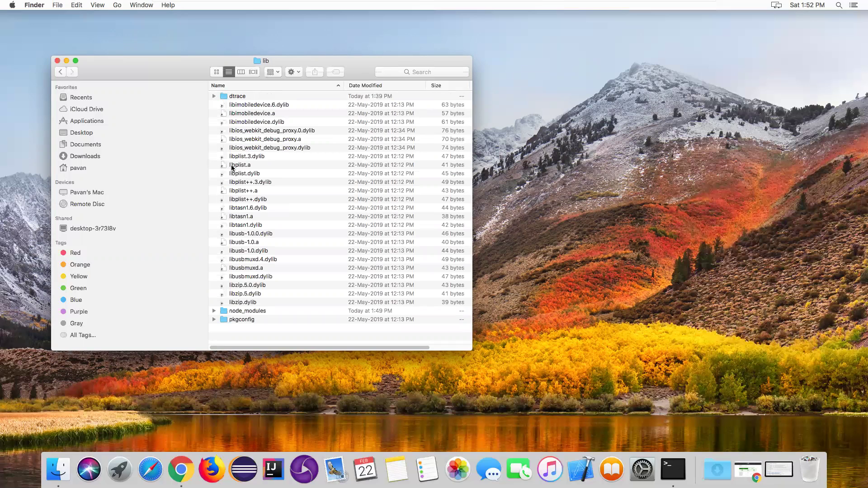
pyautogui.click(250, 312)
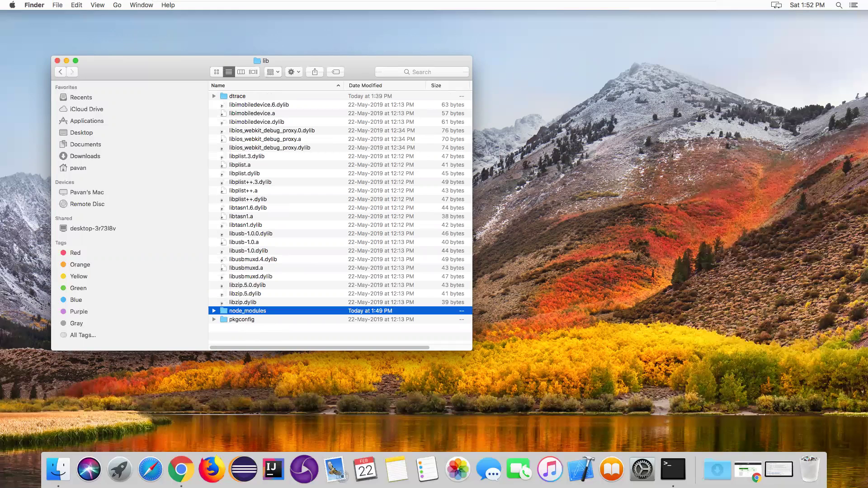
pyautogui.doubleClick(259, 312)
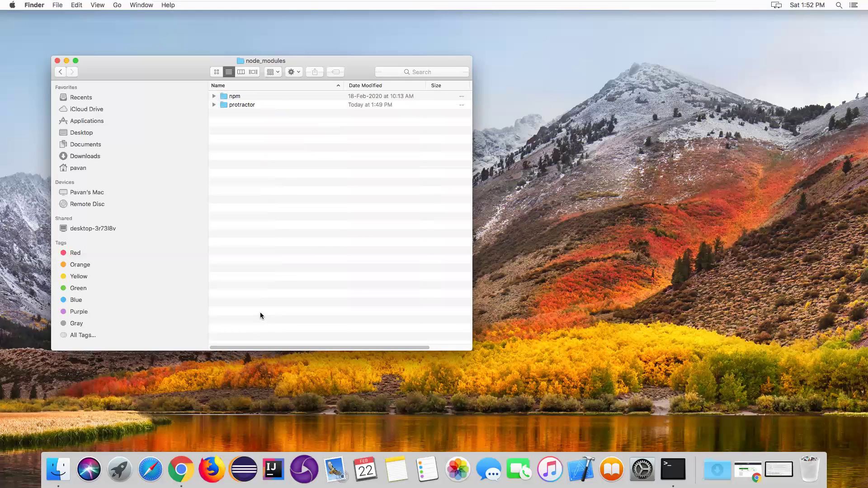
pyautogui.click(232, 105)
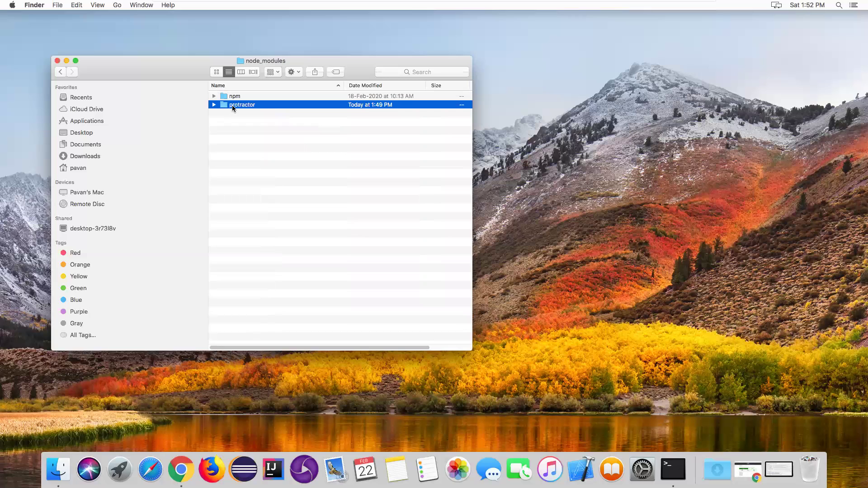
pyautogui.doubleClick(232, 104)
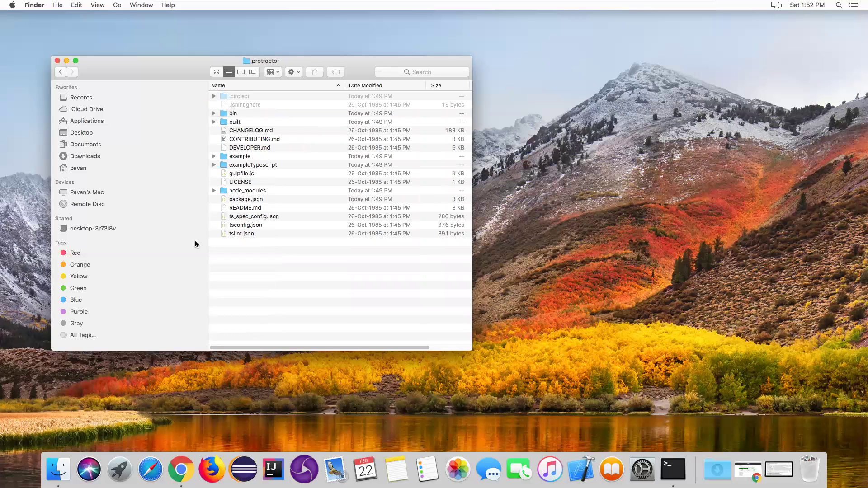
# Open Protractor's example folder and select the file example_spec.js.
pyautogui.click(257, 157)
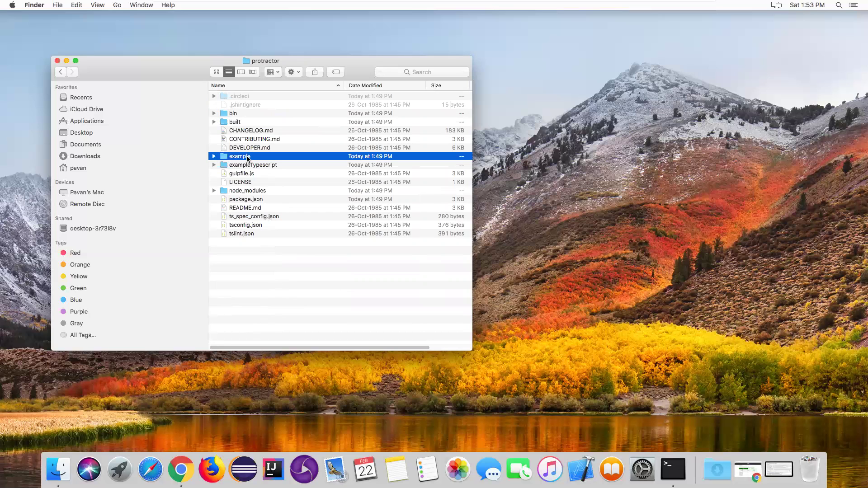
pyautogui.doubleClick(248, 157)
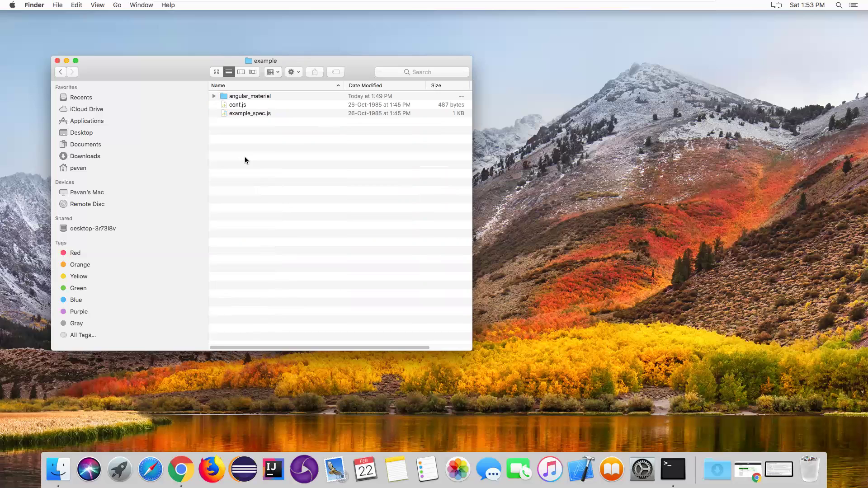
pyautogui.click(243, 107)
pyautogui.click(243, 114)
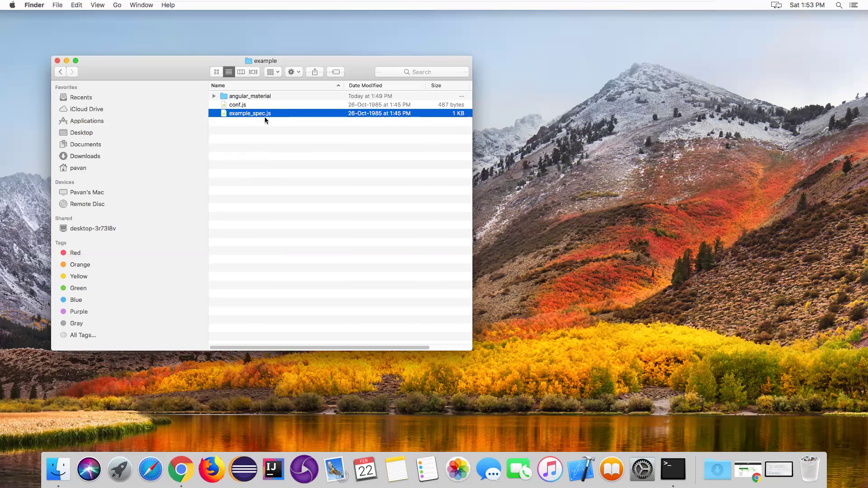
pyautogui.press('Return')
pyautogui.press('Escape')
pyautogui.rightClick(243, 116)
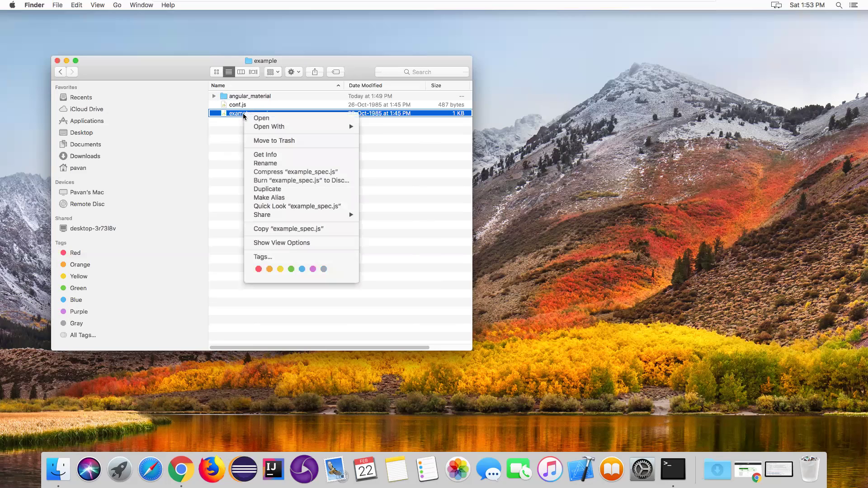
pyautogui.moveTo(298, 128)
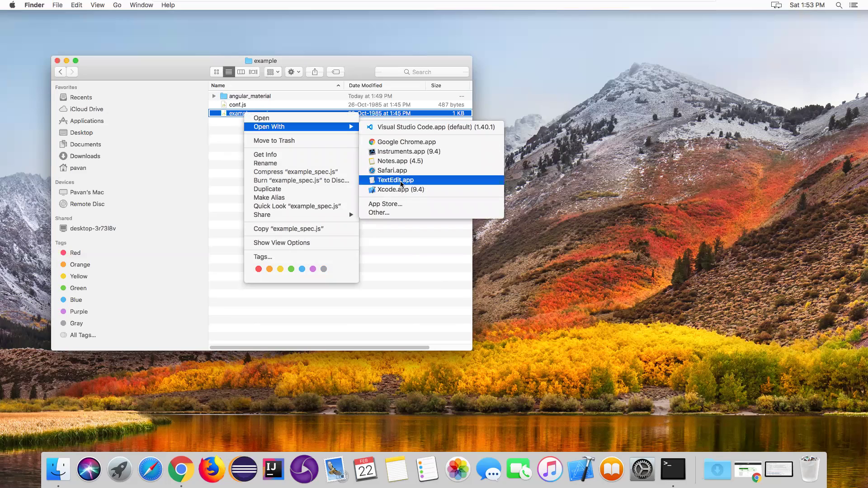
pyautogui.click(399, 162)
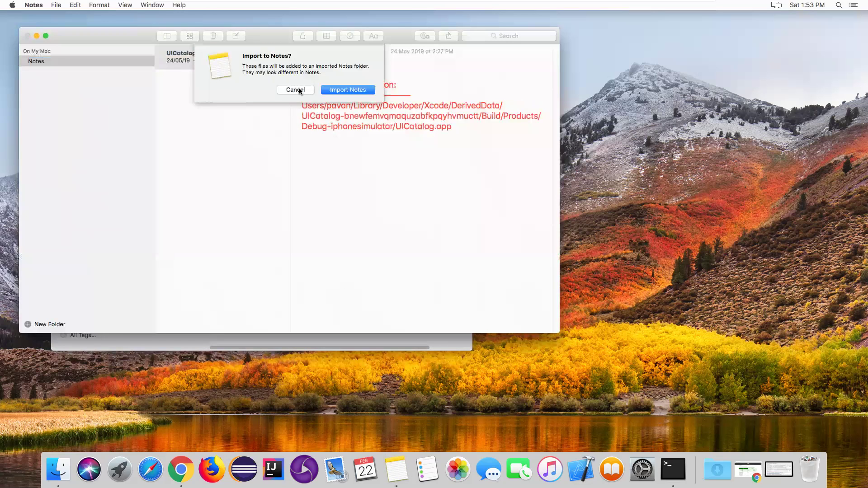
pyautogui.click(301, 87)
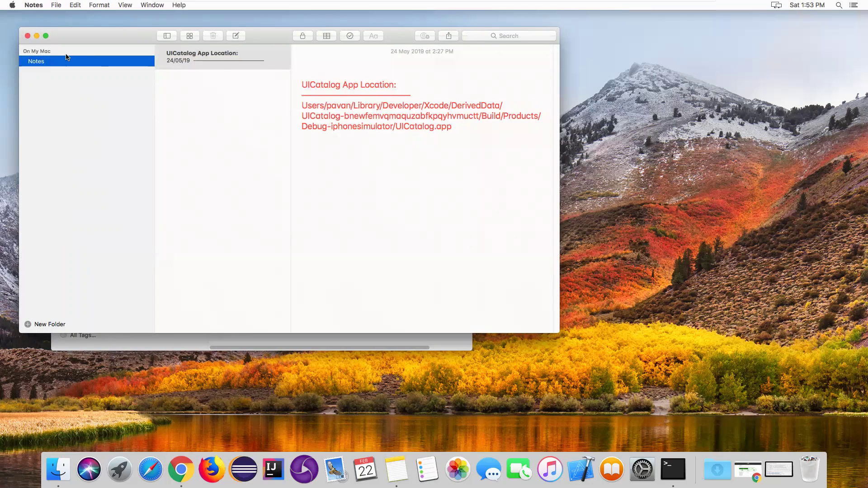
pyautogui.click(28, 36)
# Open example_spec.js with TextEdit and enlarge its window so the whole script fits.
pyautogui.rightClick(250, 114)
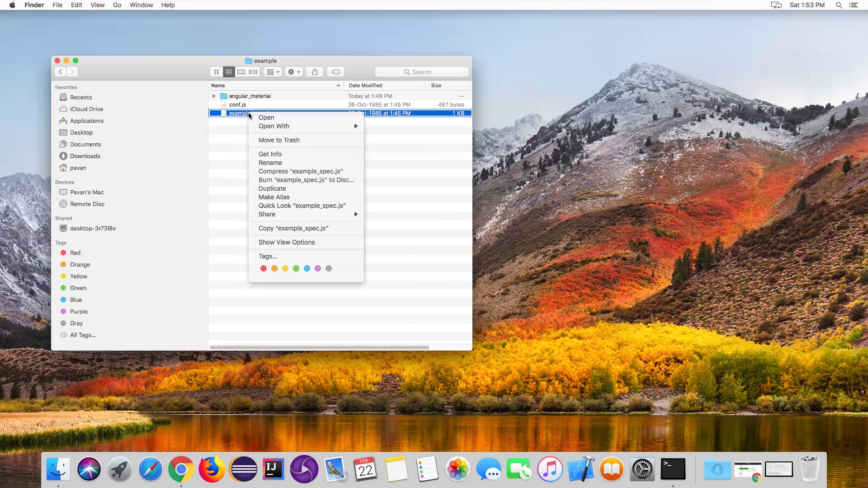
pyautogui.click(387, 132)
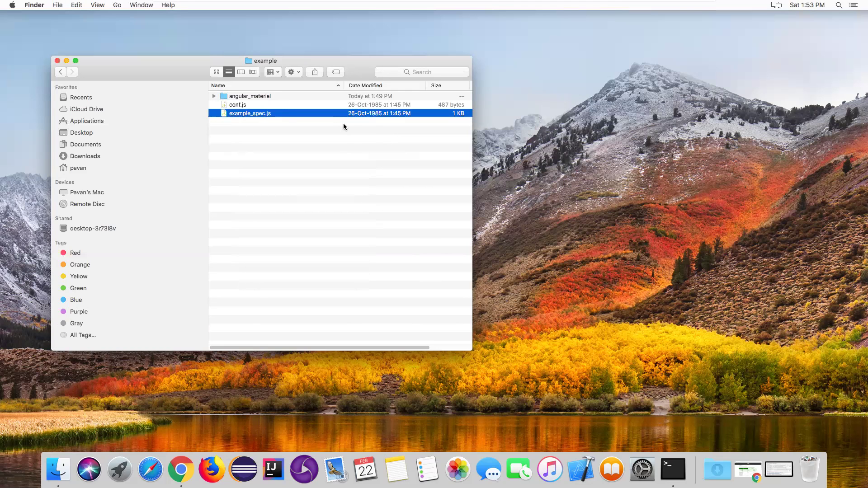
pyautogui.rightClick(268, 113)
pyautogui.moveTo(287, 128)
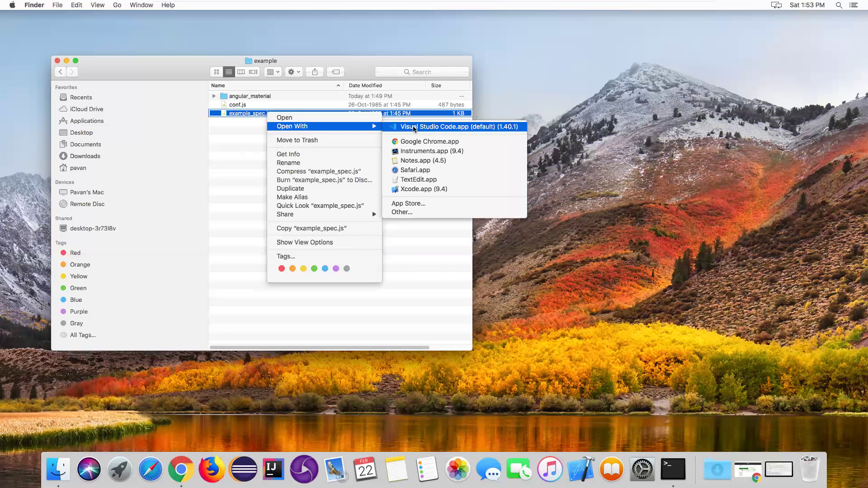
pyautogui.click(416, 180)
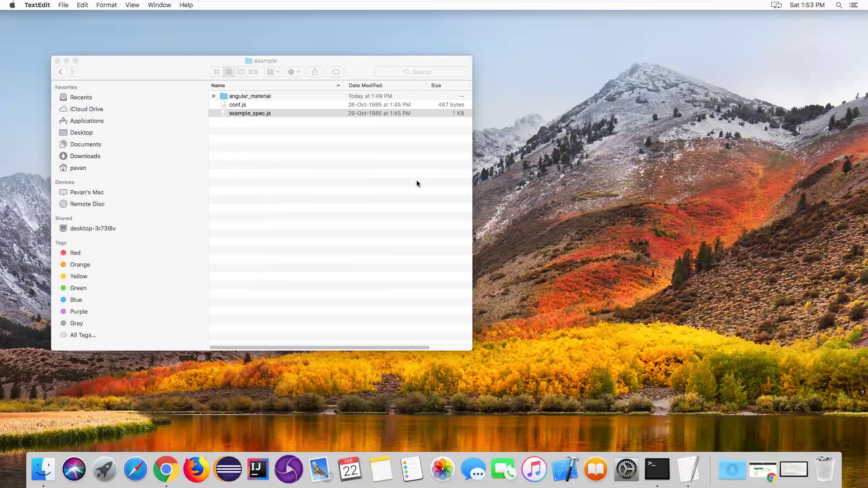
pyautogui.moveTo(392, 228); pyautogui.dragTo(502, 338)
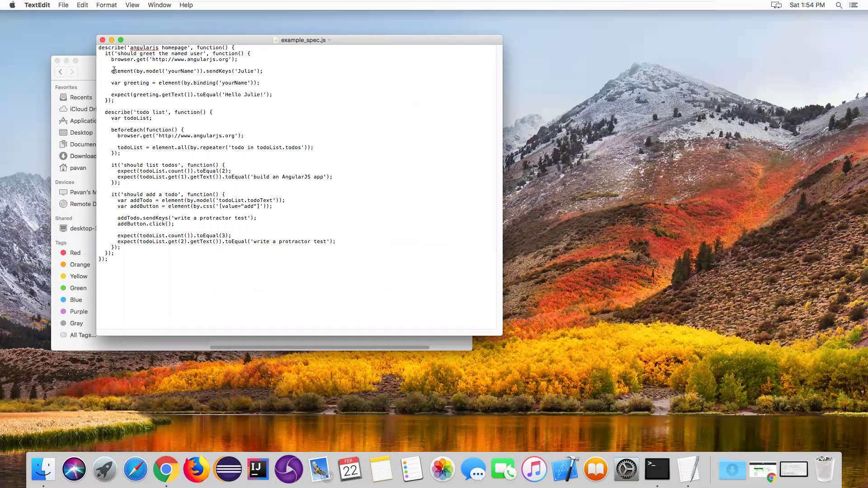
# Examine the browser.get, element and todo list code in example_spec.js, highlighting each part, and close the file.
pyautogui.moveTo(111, 59); pyautogui.dragTo(247, 59)
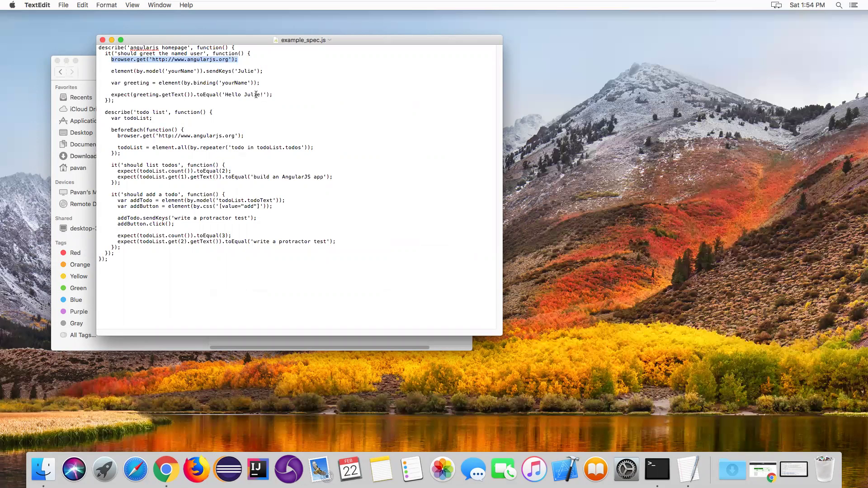
pyautogui.click(194, 61)
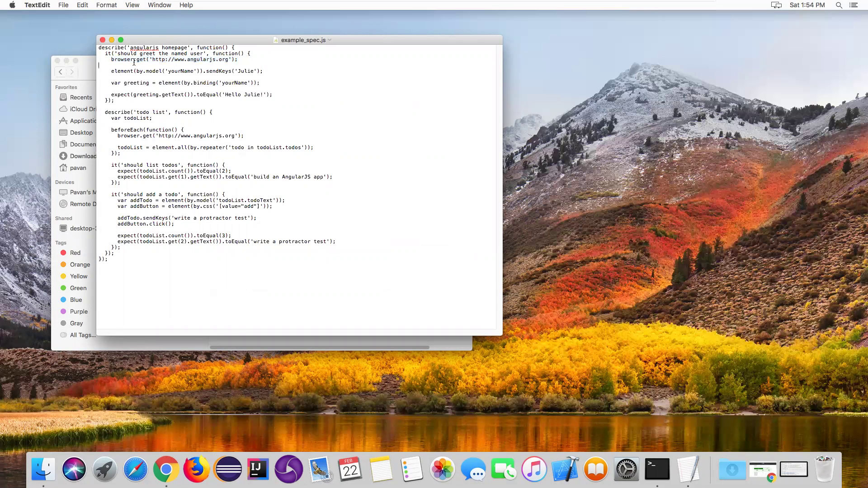
pyautogui.moveTo(112, 60); pyautogui.dragTo(249, 58)
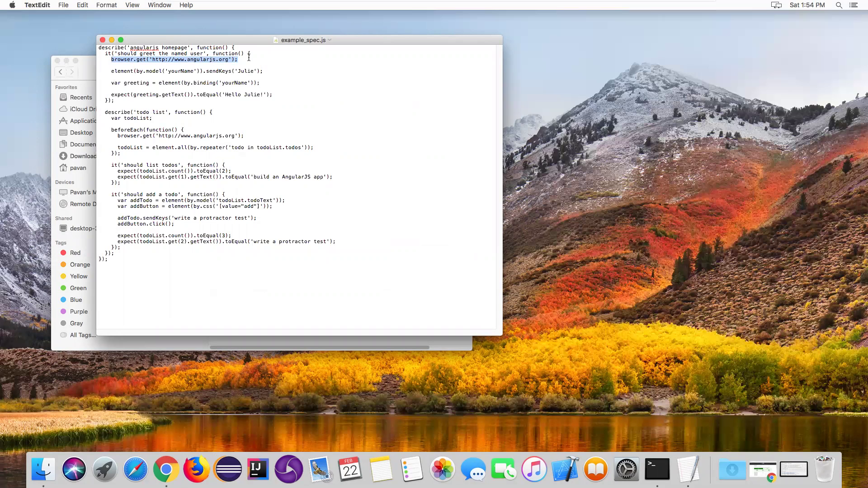
pyautogui.moveTo(120, 71); pyautogui.dragTo(189, 71)
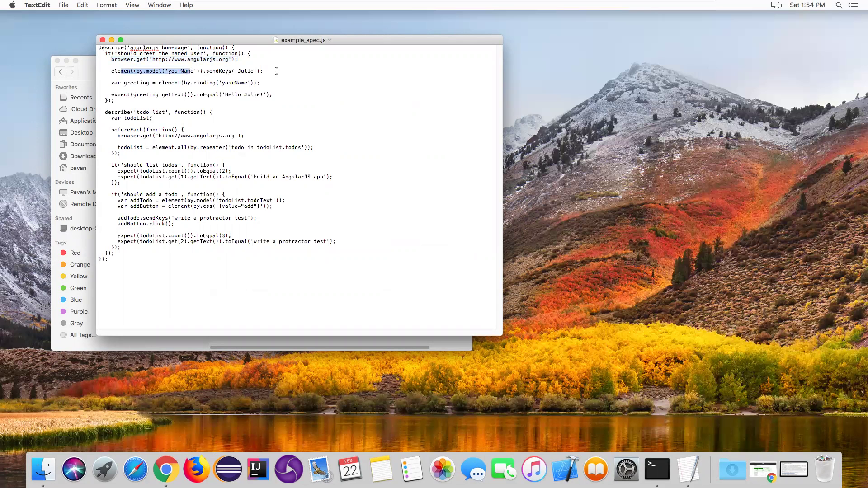
pyautogui.moveTo(276, 71); pyautogui.dragTo(229, 71)
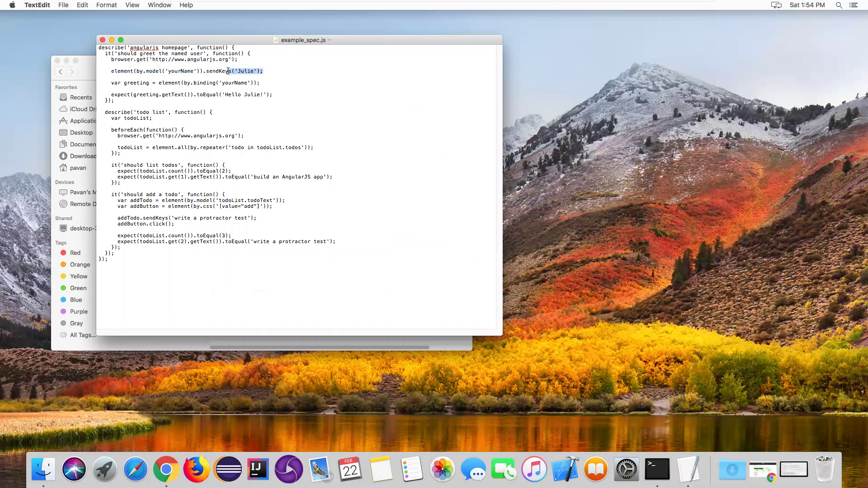
pyautogui.moveTo(158, 100); pyautogui.dragTo(193, 266)
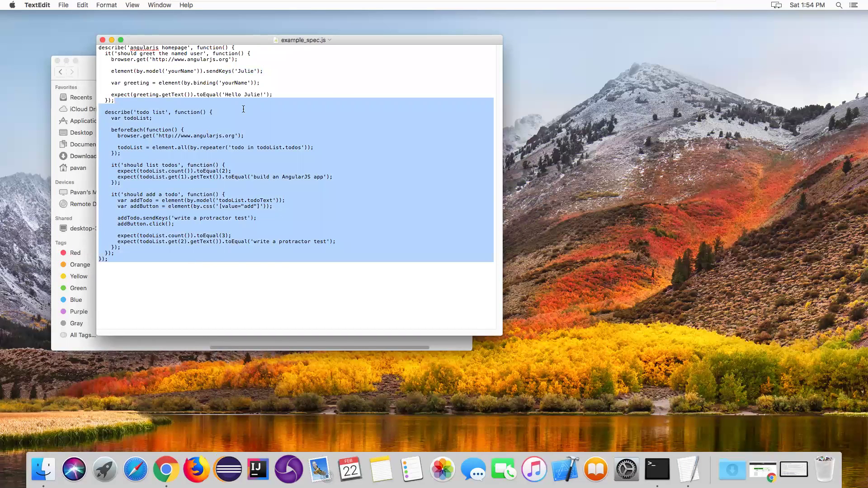
pyautogui.click(326, 133)
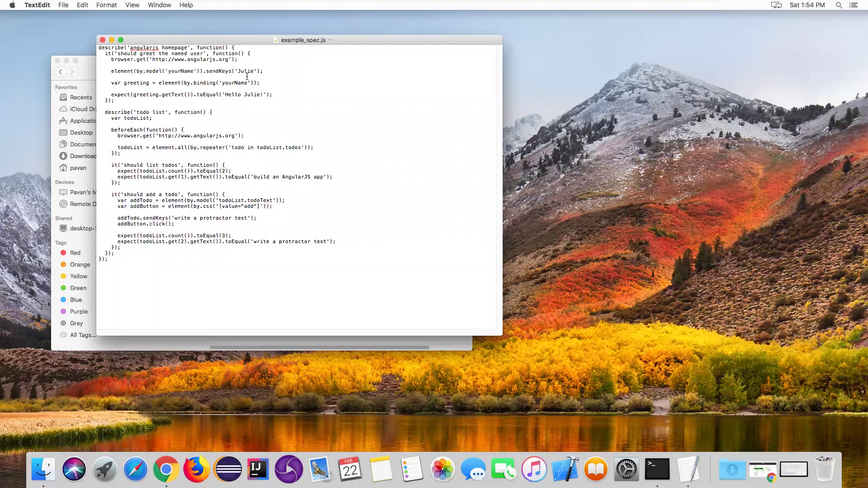
pyautogui.click(102, 40)
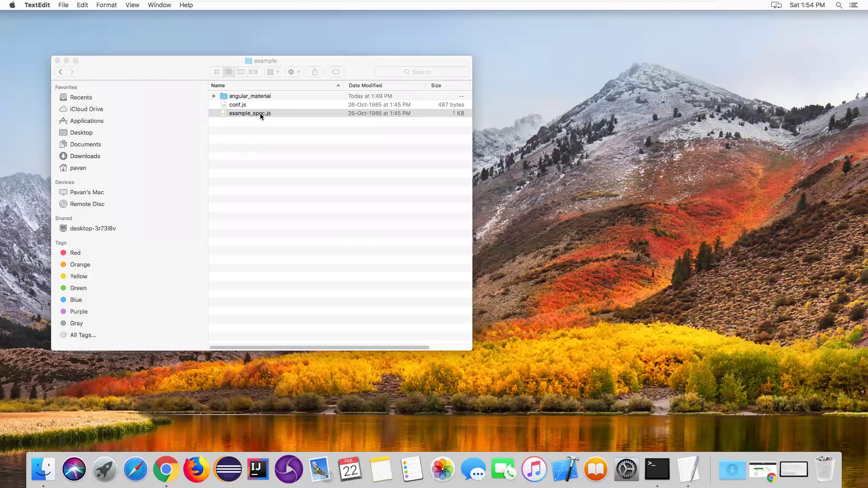
# Open the configuration file conf.js from the example folder with TextEdit.
pyautogui.rightClick(238, 107)
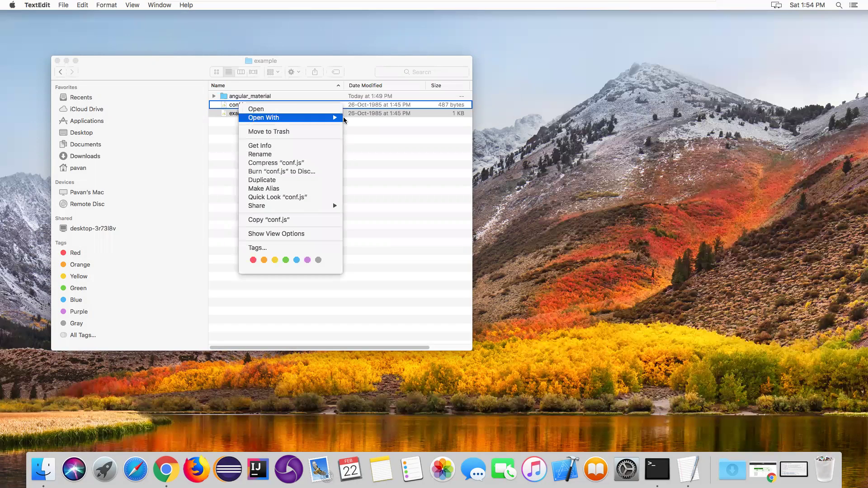
pyautogui.press('Escape')
pyautogui.rightClick(243, 108)
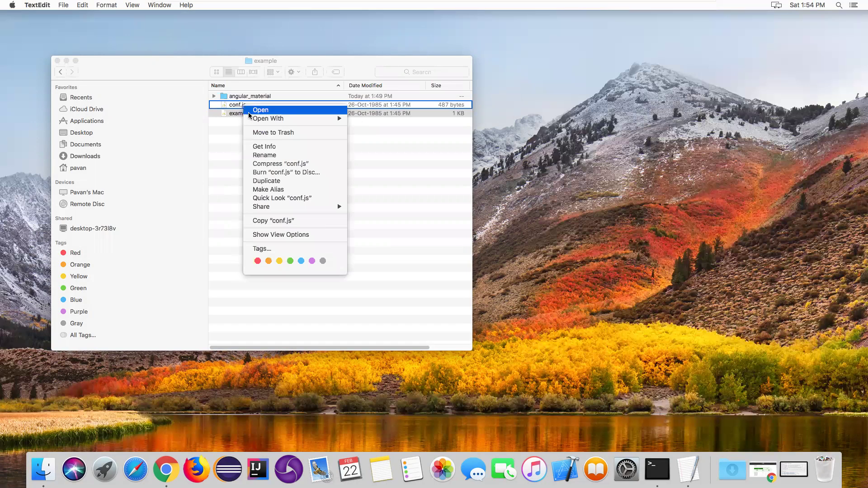
pyautogui.moveTo(251, 119)
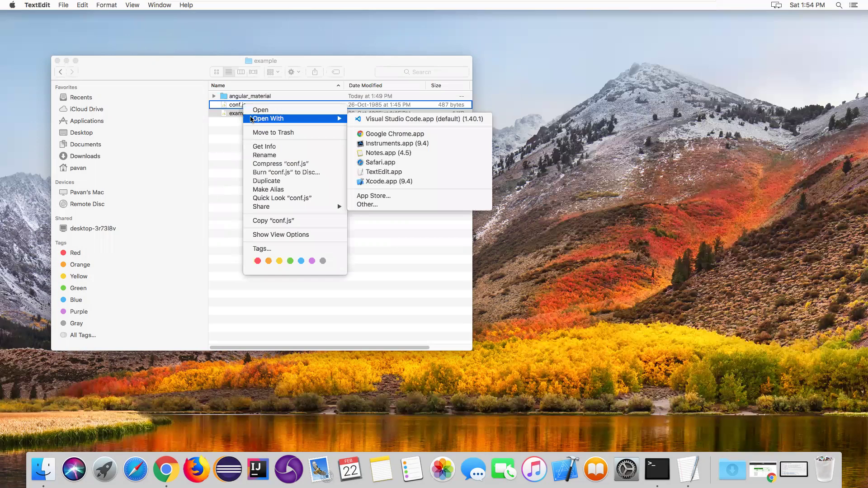
pyautogui.click(393, 173)
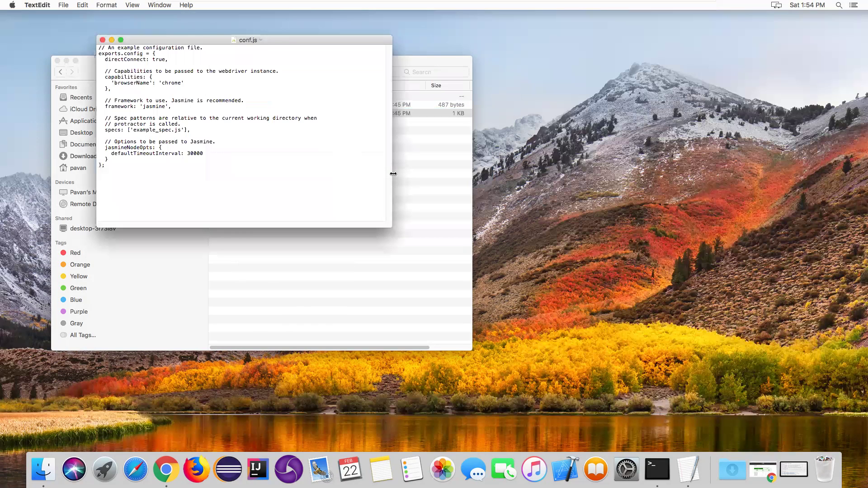
# Make the conf.js text two font steps bigger and move its window clear of the file list.
pyautogui.click(116, 7)
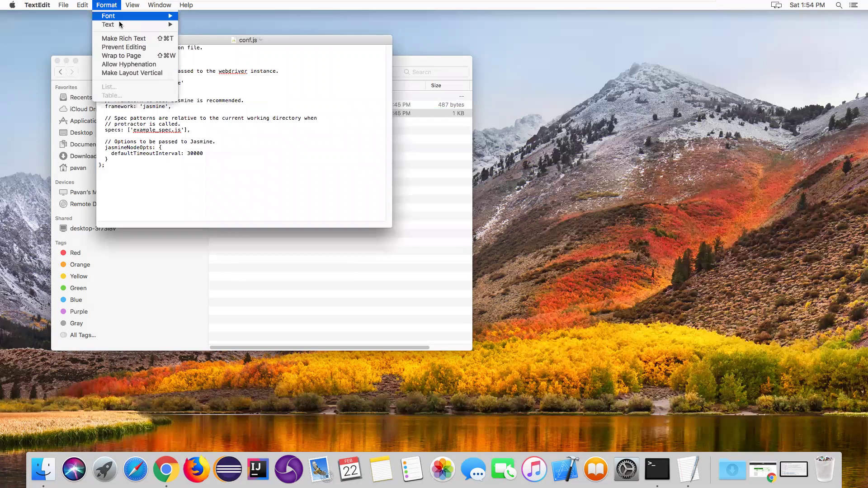
pyautogui.moveTo(120, 15)
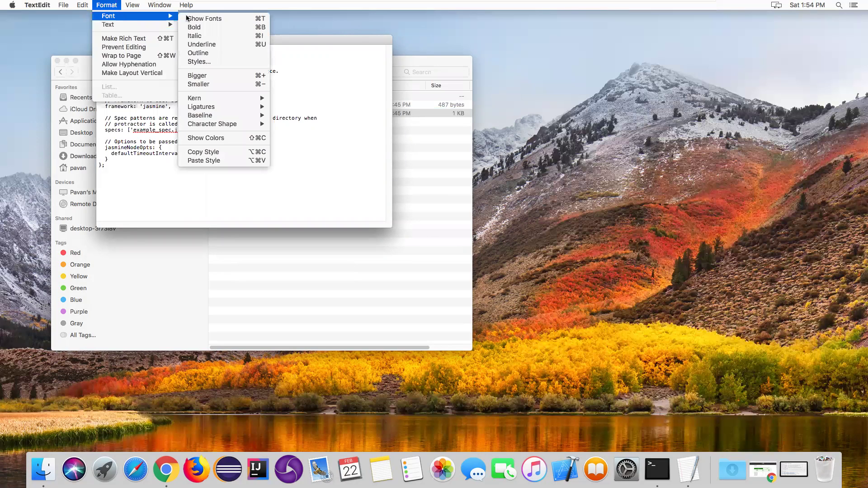
pyautogui.click(207, 77)
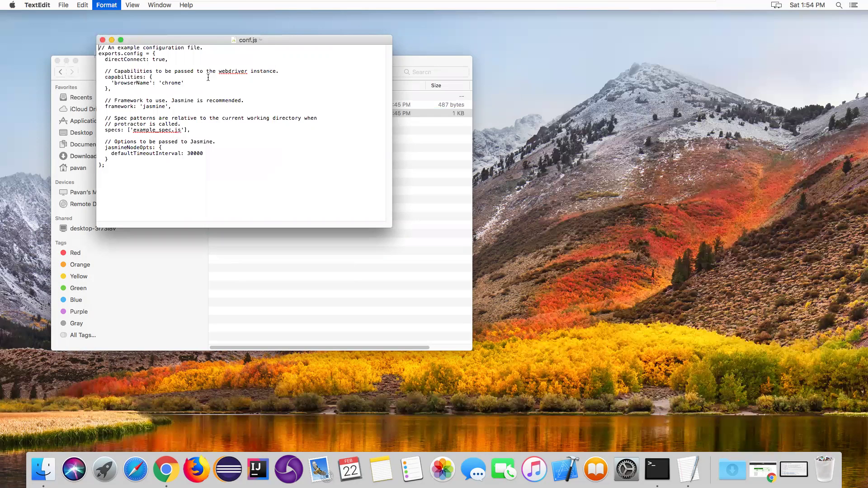
pyautogui.click(103, 7)
pyautogui.moveTo(104, 14)
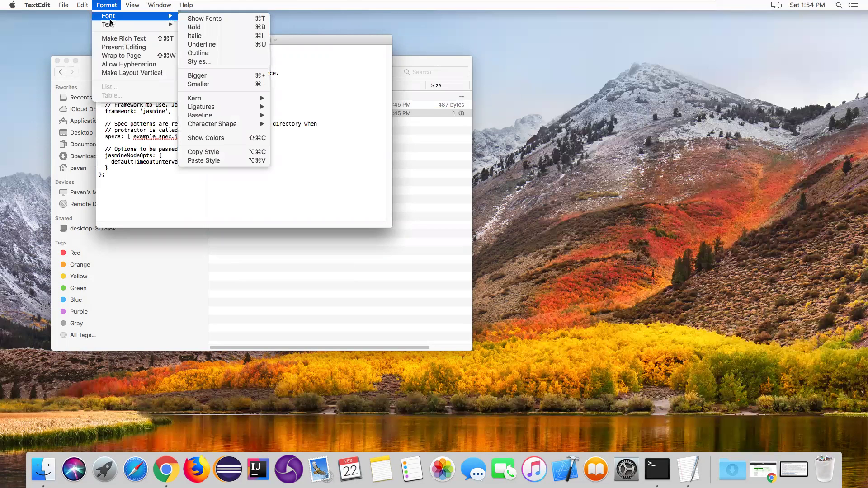
pyautogui.click(214, 76)
pyautogui.moveTo(171, 40); pyautogui.dragTo(314, 144)
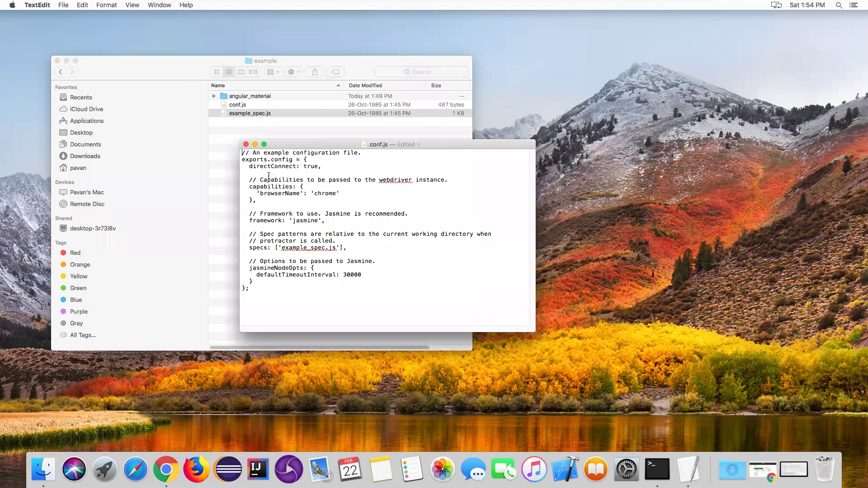
# Examine the browserName, framework and specs settings in conf.js, highlighting them in turn, and close the file.
pyautogui.moveTo(257, 194); pyautogui.dragTo(358, 193)
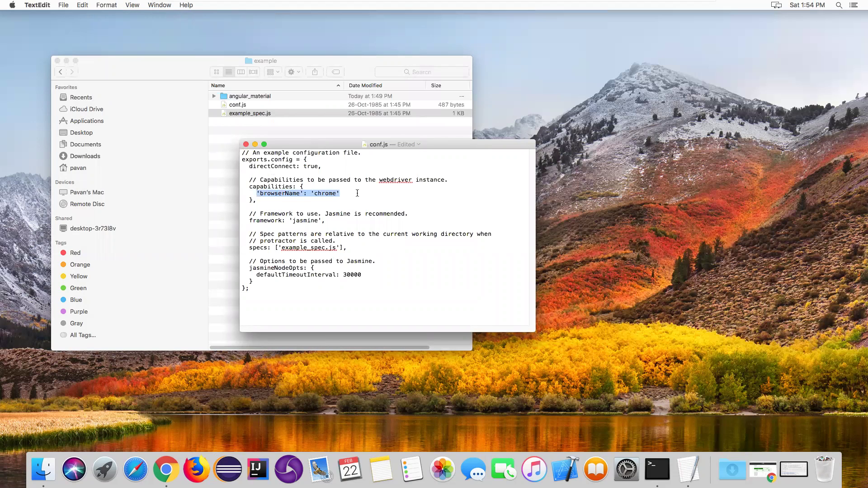
pyautogui.click(330, 227)
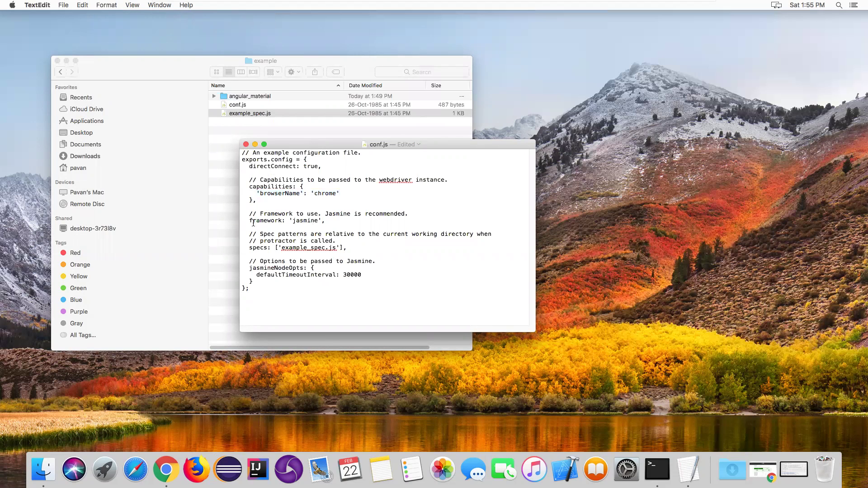
pyautogui.keyDown('shift'); pyautogui.click(249, 221); pyautogui.keyUp('shift')
pyautogui.moveTo(275, 247); pyautogui.dragTo(347, 247)
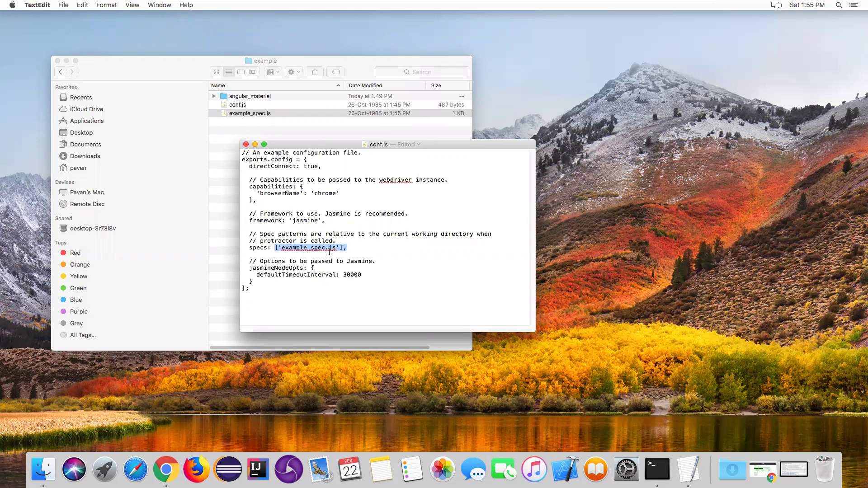
pyautogui.press('Right')
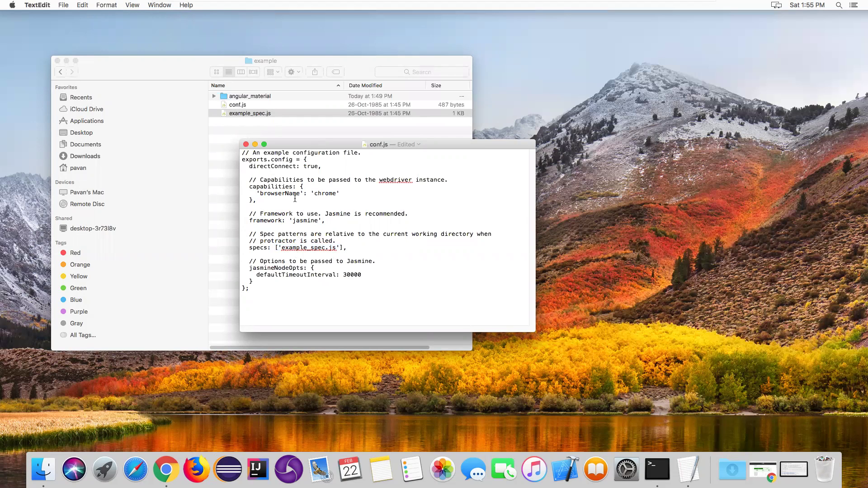
pyautogui.moveTo(263, 191)
pyautogui.mouseDown()
pyautogui.moveTo(340, 193)
pyautogui.moveTo(254, 193)
pyautogui.mouseUp()
pyautogui.click(275, 247)
pyautogui.keyDown('shift'); pyautogui.click(358, 247); pyautogui.keyUp('shift')
pyautogui.moveTo(348, 247); pyautogui.dragTo(310, 248)
pyautogui.moveTo(258, 248); pyautogui.dragTo(257, 247)
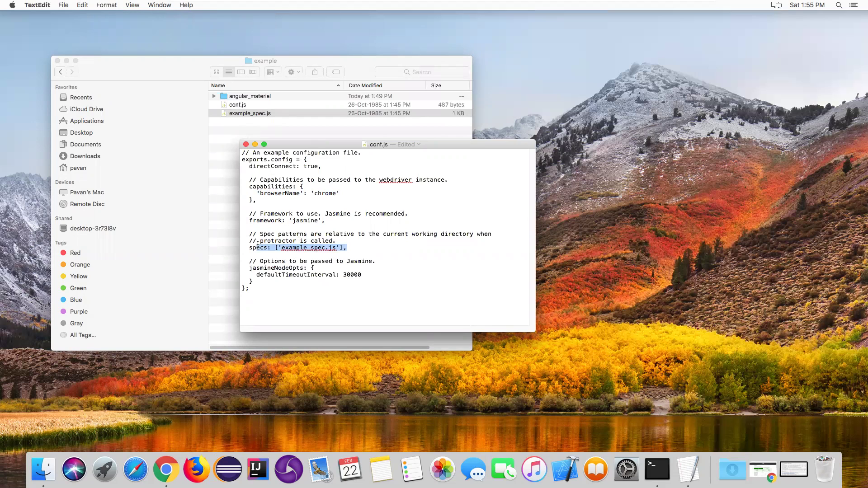
pyautogui.click(246, 145)
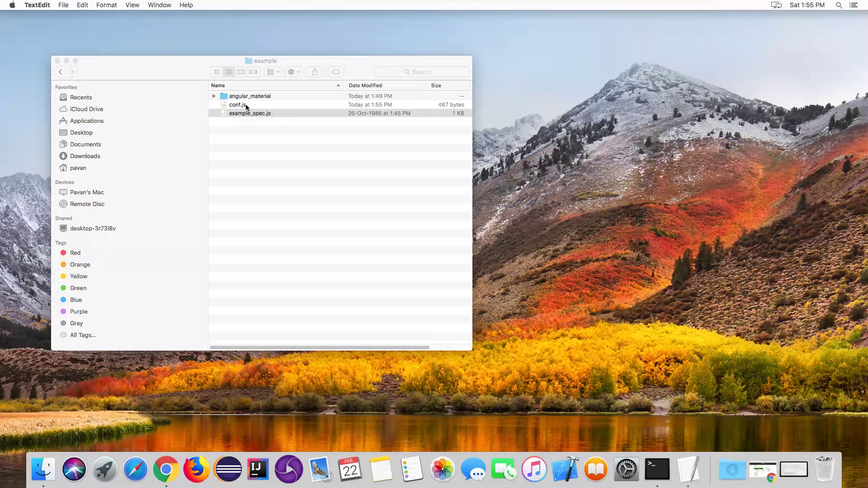
# Switch to Terminal and clear its screen with the clear command.
pyautogui.click(657, 469)
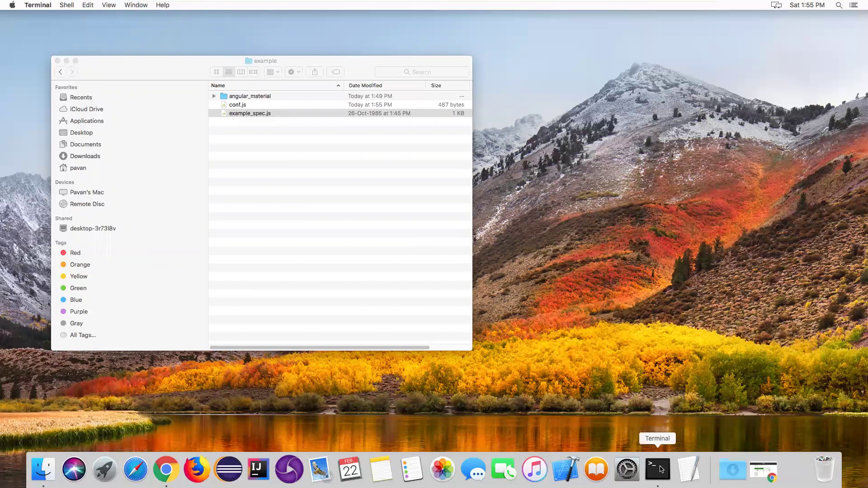
pyautogui.click(329, 311)
pyautogui.write('cls')
pyautogui.press('Return')
pyautogui.write('clear')
pyautogui.press('Return')
# Arrange the Terminal and Finder windows side by side so the example files and the prompt are both visible.
pyautogui.moveTo(289, 44); pyautogui.dragTo(582, 62)
pyautogui.moveTo(348, 62); pyautogui.dragTo(277, 61)
pyautogui.click(406, 111)
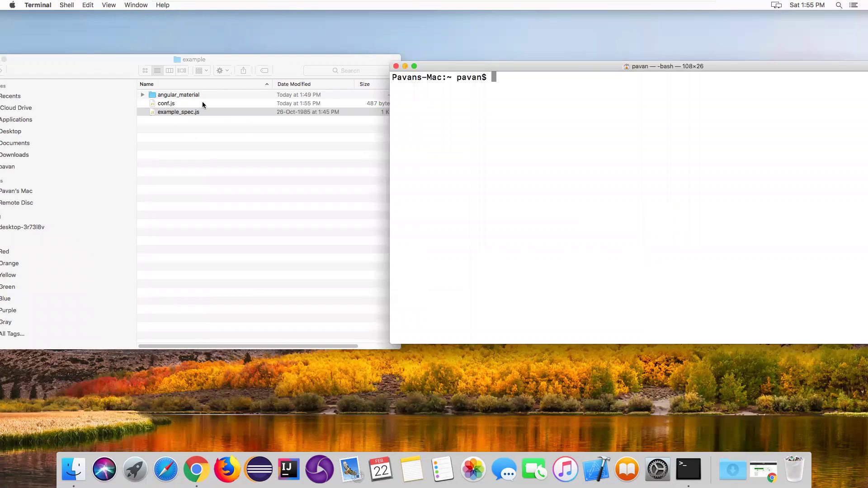
pyautogui.click(190, 112)
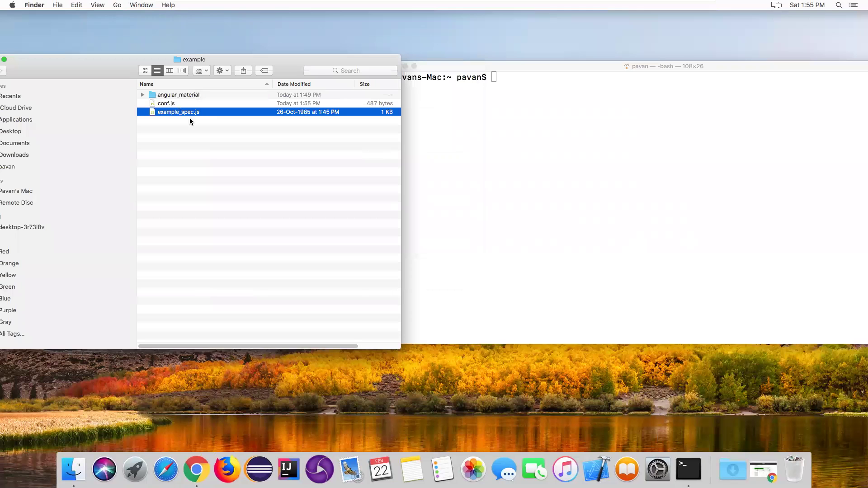
pyautogui.moveTo(461, 67)
pyautogui.mouseDown()
pyautogui.moveTo(486, 64)
pyautogui.moveTo(474, 64)
pyautogui.mouseUp()
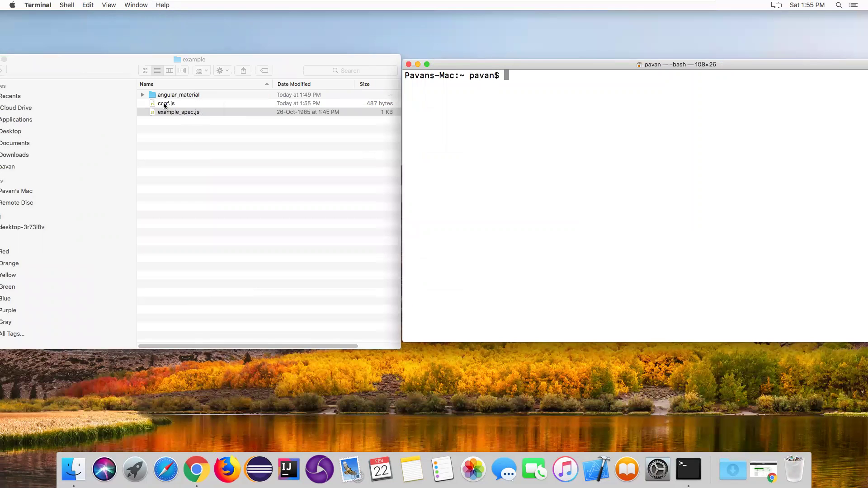
# Insert the full path of conf.js from the Finder listing at the Terminal prompt and place the cursor in front of it.
pyautogui.moveTo(171, 107); pyautogui.dragTo(535, 150)
pyautogui.moveTo(505, 76); pyautogui.dragTo(744, 76)
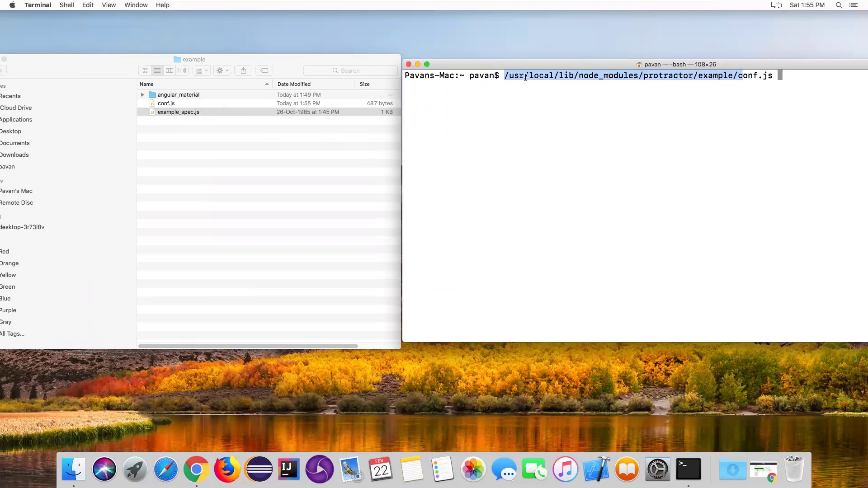
pyautogui.click(509, 97)
pyautogui.press('Left')
pyautogui.press('Left')
pyautogui.press('Left')
pyautogui.press('Left')
pyautogui.press('Left')
pyautogui.press('Left')
pyautogui.press('Left')
pyautogui.press('Left')
pyautogui.press('Left')
pyautogui.press('Left')
pyautogui.press('Left')
pyautogui.press('Left')
pyautogui.press('Left')
pyautogui.press('Left')
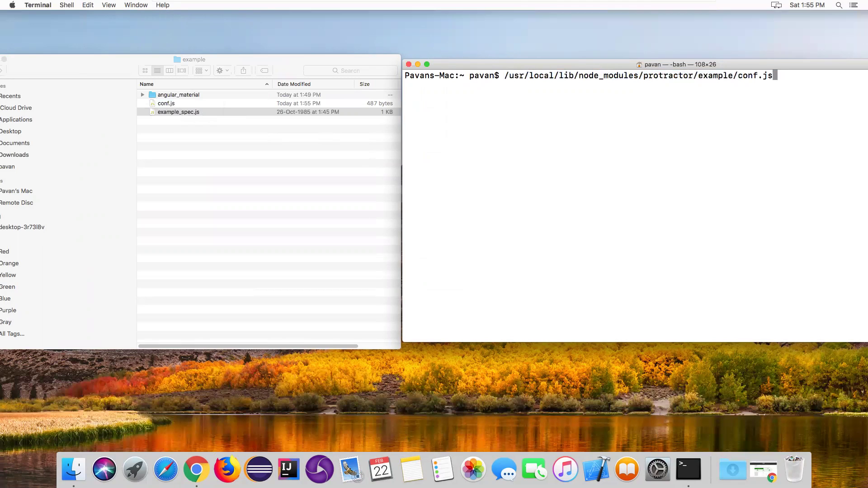
pyautogui.press('Left')
pyautogui.press('Left')
pyautogui.press('Left')
pyautogui.press('Left')
pyautogui.press('Left')
pyautogui.press('Left')
pyautogui.press('Left')
pyautogui.press('Left')
pyautogui.press('Left')
pyautogui.press('Left')
pyautogui.press('Left')
pyautogui.press('Left')
pyautogui.press('Left')
pyautogui.press('Left')
pyautogui.press('Left')
pyautogui.press('Left')
pyautogui.press('Left')
pyautogui.press('Left')
pyautogui.press('Left')
pyautogui.press('Left')
pyautogui.press('Left')
pyautogui.press('Left')
pyautogui.press('Left')
pyautogui.press('Left')
pyautogui.press('Left')
pyautogui.press('Left')
pyautogui.press('Left')
pyautogui.press('Left')
pyautogui.press('Left')
pyautogui.press('Left')
pyautogui.press('Left')
pyautogui.press('Left')
pyautogui.press('Left')
pyautogui.press('Left')
pyautogui.press('Left')
pyautogui.press('Left')
pyautogui.press('Left')
pyautogui.press('Left')
pyautogui.write('protractor')
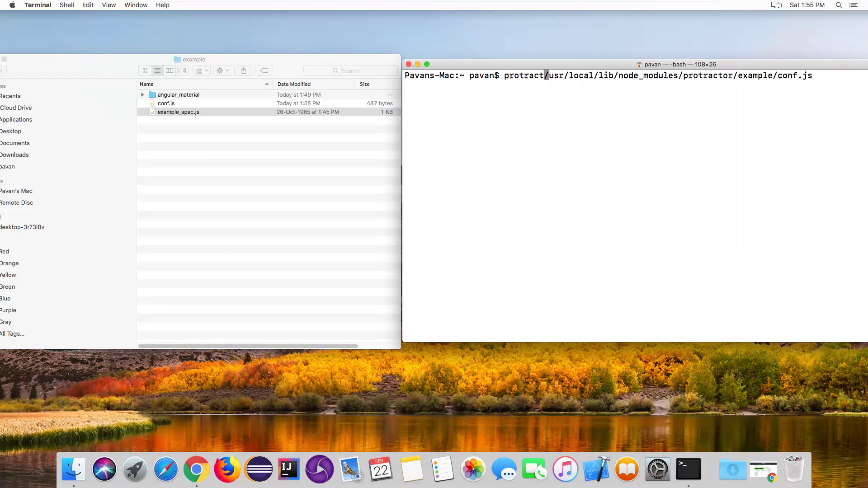
pyautogui.press('Right')
pyautogui.press('Left')
pyautogui.press('Left')
pyautogui.press('Right')
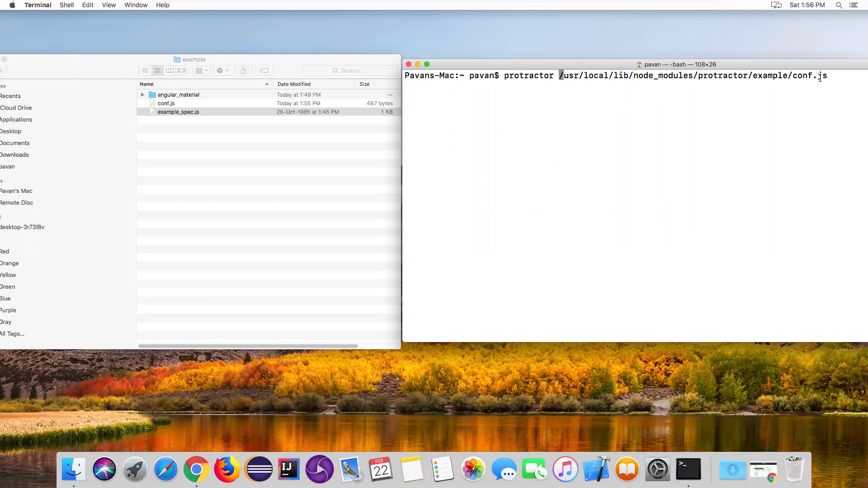
pyautogui.press('Left')
pyautogui.press('Delete')
pyautogui.press('BackSpace')
pyautogui.press('BackSpace')
pyautogui.press('BackSpace')
pyautogui.press('BackSpace')
pyautogui.press('BackSpace')
pyautogui.press('BackSpace')
pyautogui.press('BackSpace')
pyautogui.press('BackSpace')
pyautogui.press('BackSpace')
pyautogui.press('BackSpace')
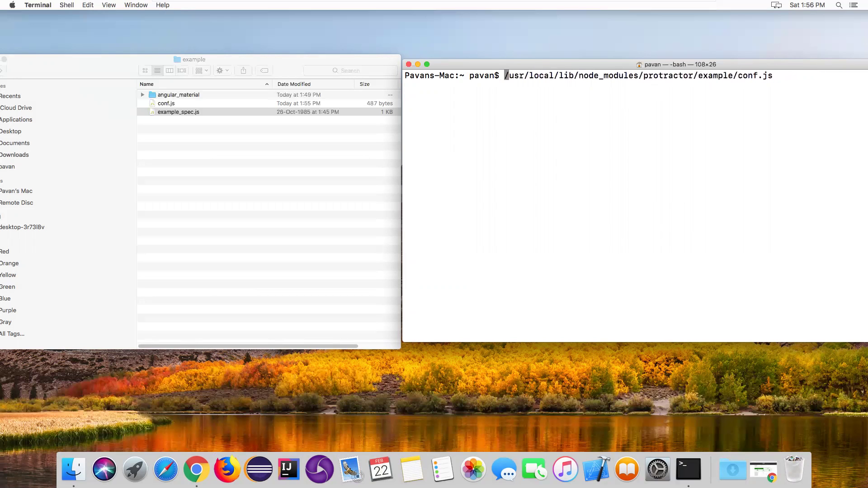
# Put cd before the path, remove conf.js from its end, and run it to enter /usr/local/lib/node_modules/protractor/example/.
pyautogui.write('cd')
pyautogui.press('Right')
pyautogui.press('Right')
pyautogui.press('Right')
pyautogui.press('Right')
pyautogui.press('Right')
pyautogui.press('Right')
pyautogui.press('Right')
pyautogui.press('Right')
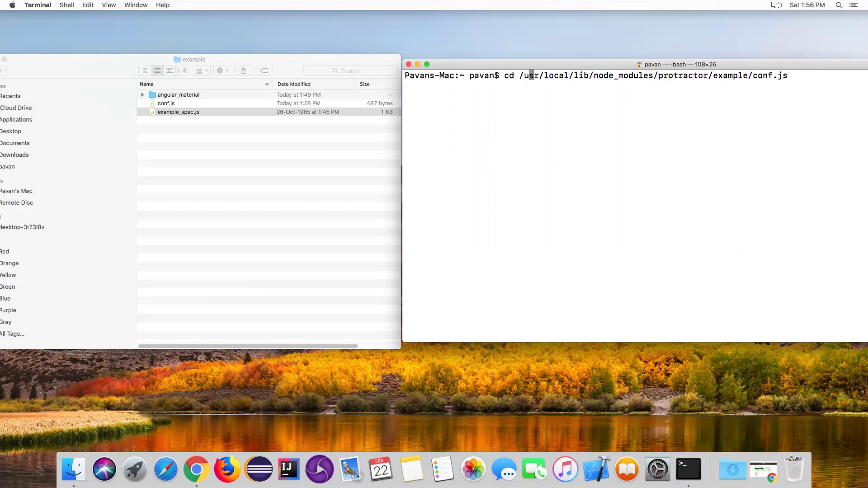
pyautogui.press('Right')
pyautogui.press('Right')
pyautogui.press('Right')
pyautogui.press('Right')
pyautogui.press('Right')
pyautogui.press('Right')
pyautogui.press('Right')
pyautogui.press('Right')
pyautogui.press('Right')
pyautogui.press('Right')
pyautogui.press('Right')
pyautogui.press('Right')
pyautogui.press('Right')
pyautogui.press('Right')
pyautogui.press('Right')
pyautogui.press('Right')
pyautogui.press('Right')
pyautogui.press('Right')
pyautogui.press('Right')
pyautogui.press('Right')
pyautogui.press('Right')
pyautogui.press('Right')
pyautogui.press('Right')
pyautogui.press('Right')
pyautogui.press('Right')
pyautogui.press('Right')
pyautogui.press('Right')
pyautogui.press('Right')
pyautogui.press('Right')
pyautogui.press('Right')
pyautogui.press('Right')
pyautogui.press('Right')
pyautogui.press('Right')
pyautogui.press('Right')
pyautogui.press('Right')
pyautogui.press('Right')
pyautogui.press('Right')
pyautogui.press('Right')
pyautogui.press('Right')
pyautogui.press('Right')
pyautogui.press('BackSpace')
pyautogui.press('BackSpace')
pyautogui.press('BackSpace')
pyautogui.press('BackSpace')
pyautogui.press('BackSpace')
pyautogui.press('BackSpace')
pyautogui.press('BackSpace')
pyautogui.press('Return')
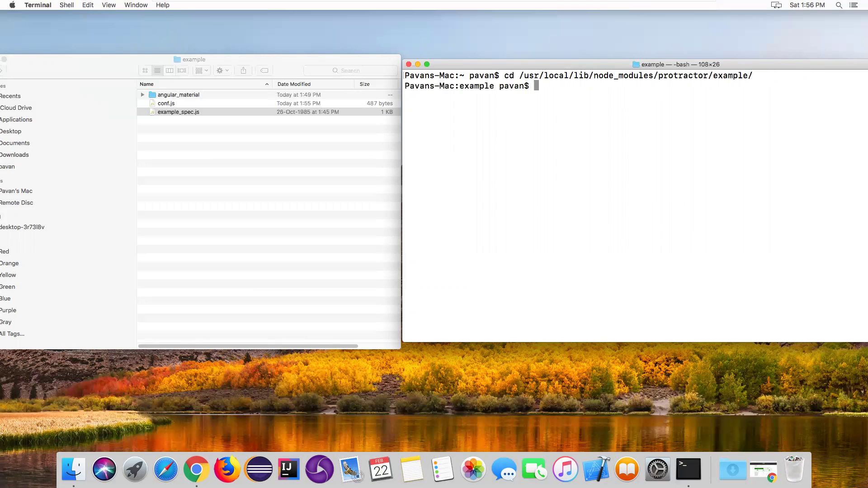
# Print the working directory with pwd and run the example test with protractor conf.js.
pyautogui.write('pwd')
pyautogui.press('Return')
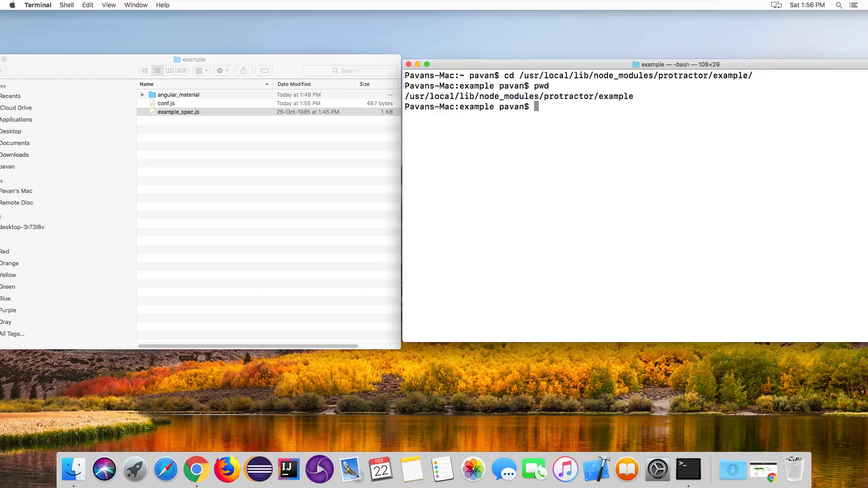
pyautogui.write('protractor conf.js')
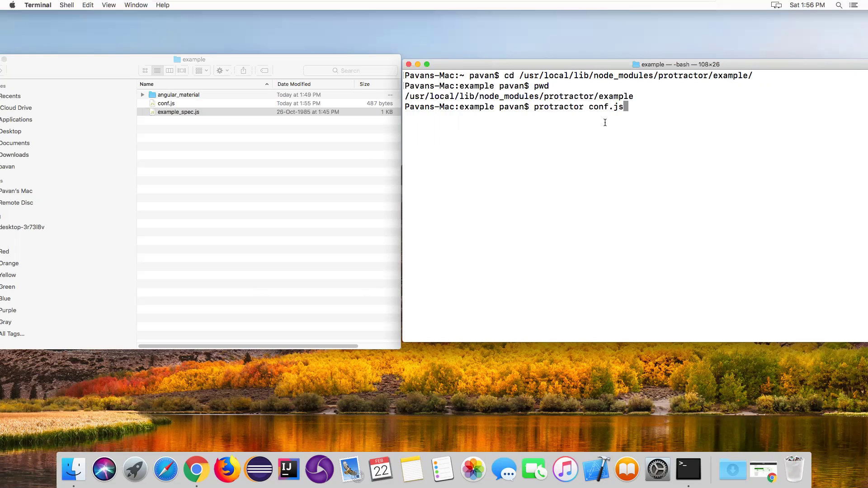
pyautogui.press('Return')
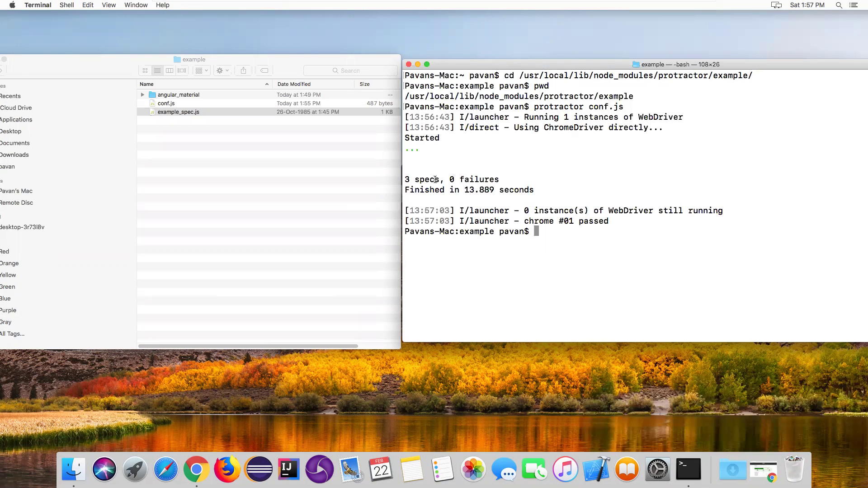
pyautogui.moveTo(449, 179); pyautogui.dragTo(405, 179)
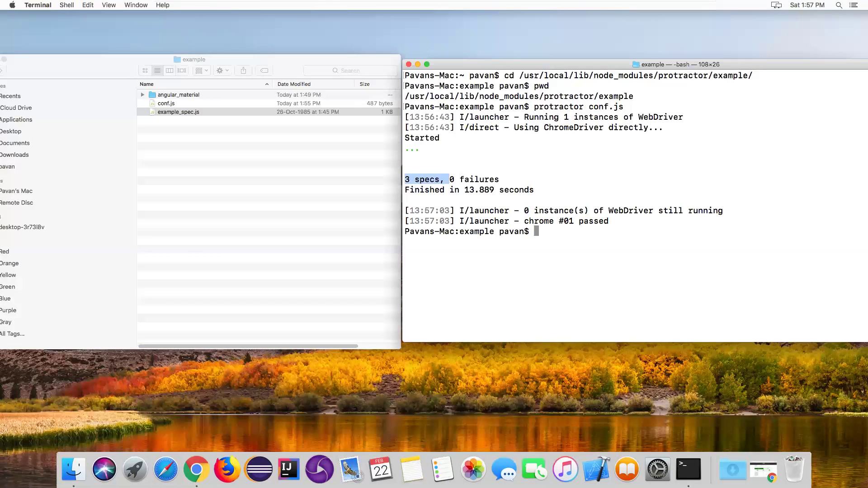
# Switch to Notepad and add the line "Step 4 : Find conf.js file at /usr/local/lib/node_modules/protractor/example" below Step 3.
pyautogui.hotkey('alt', 'Tab')
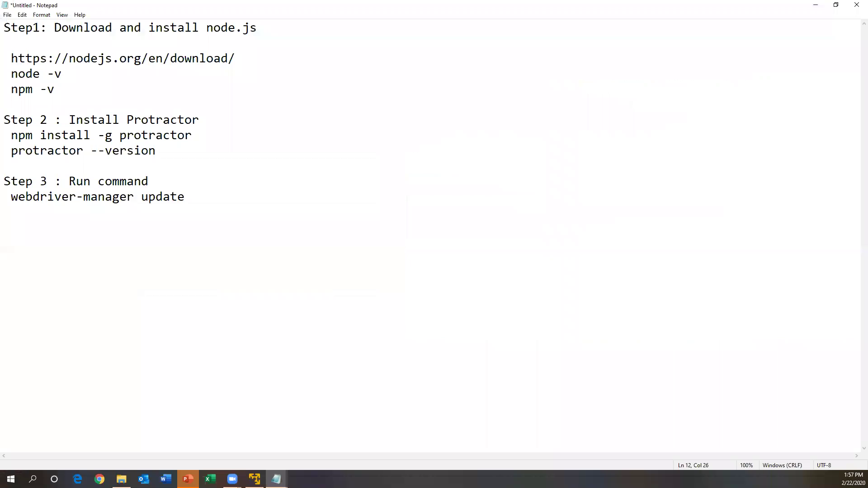
pyautogui.hotkey('alt', 'Tab')
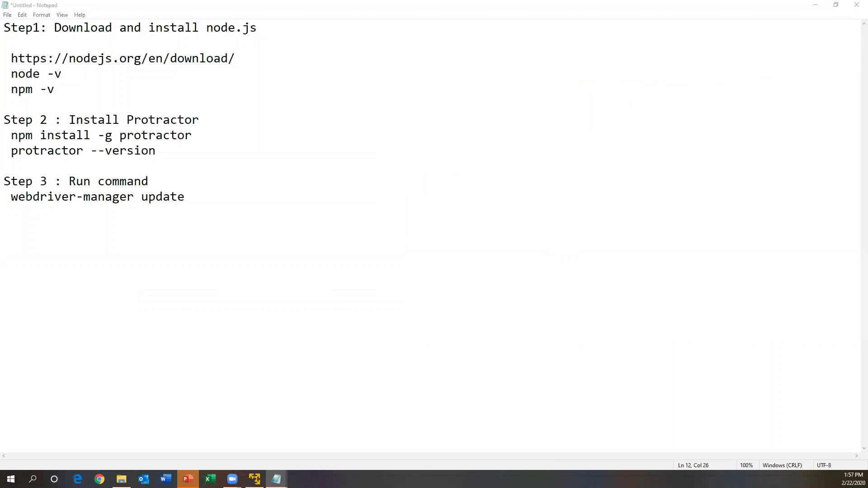
pyautogui.click(261, 247)
pyautogui.press('Return')
pyautogui.press('Return')
pyautogui.write('Step 4 : Find conf.js file at /usr/local/lib/node_modules/protractor/example')
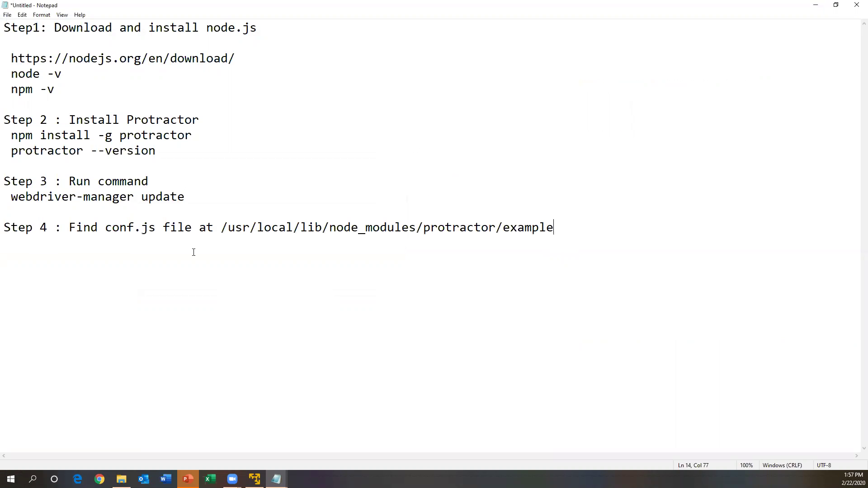
pyautogui.moveTo(105, 228); pyautogui.dragTo(164, 228)
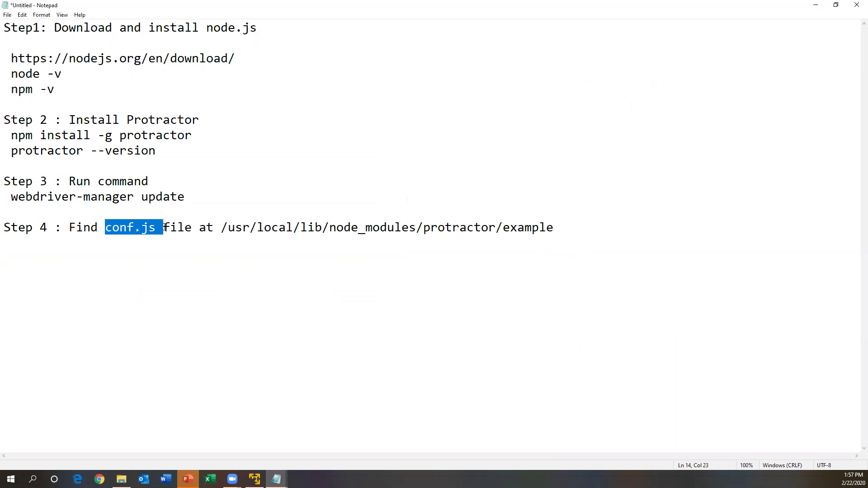
pyautogui.moveTo(228, 228); pyautogui.dragTo(562, 227)
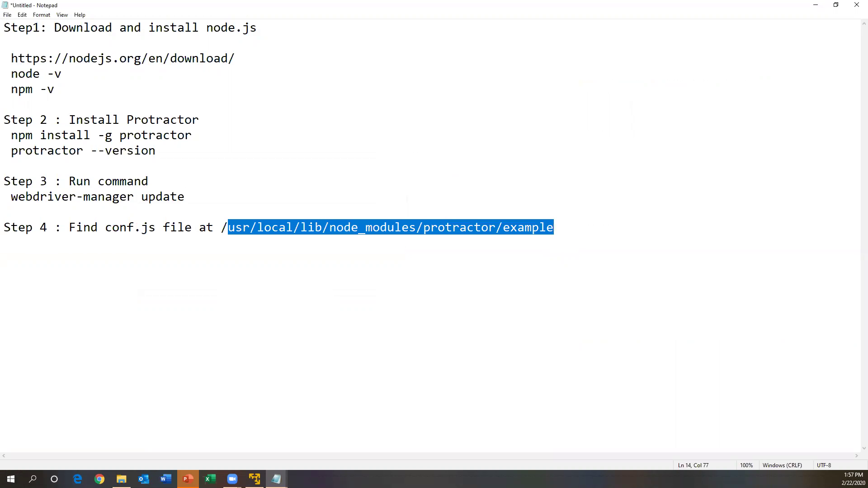
# Add "and run command" after a blank line under Step 4, with "protractor conf.js" on the line below it.
pyautogui.click(270, 295)
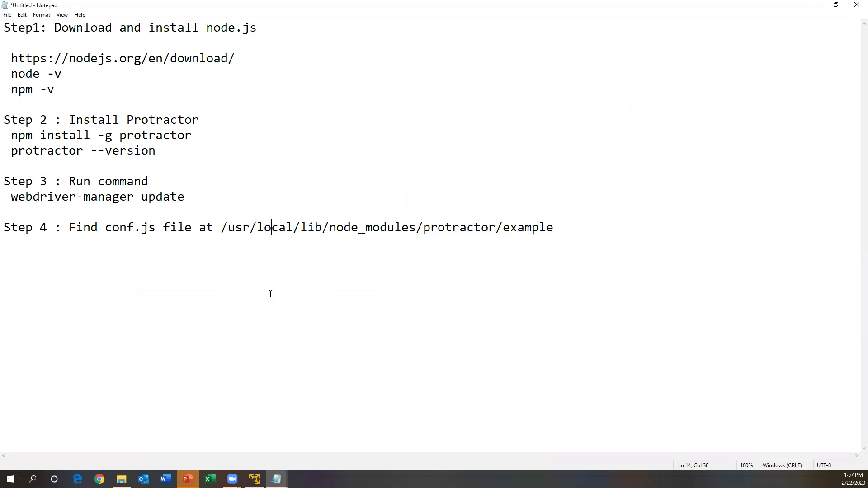
pyautogui.press('End')
pyautogui.press('Return')
pyautogui.press('Return')
pyautogui.write('and run command protractor conf.js')
# Review the documented steps, highlighting the Node.js, Protractor, webdriver-manager and conf.js instructions in turn.
pyautogui.moveTo(84, 274); pyautogui.dragTo(150, 276)
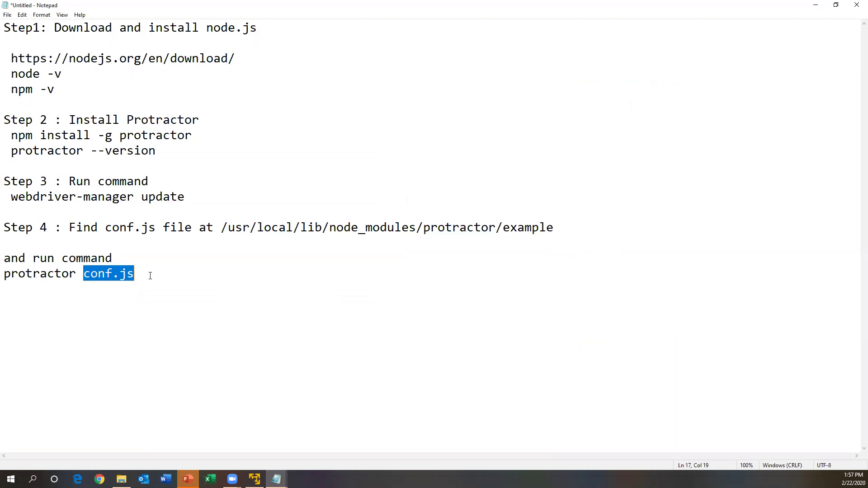
pyautogui.click(77, 275)
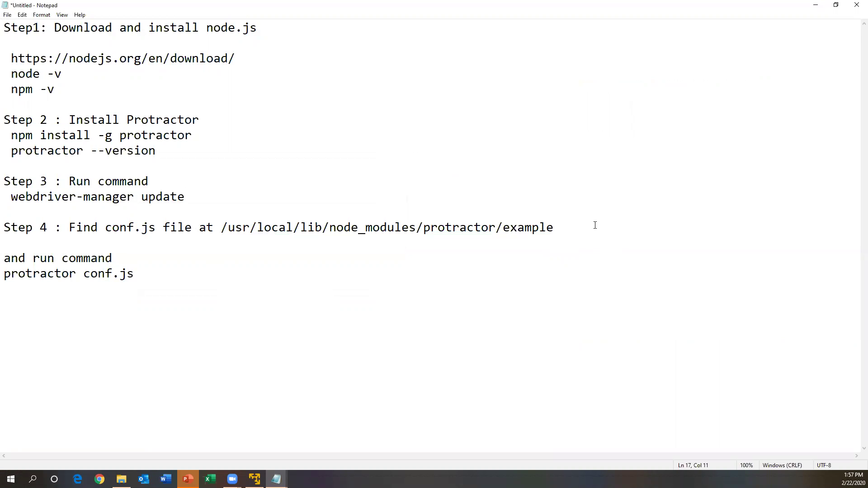
pyautogui.moveTo(595, 225); pyautogui.dragTo(503, 227)
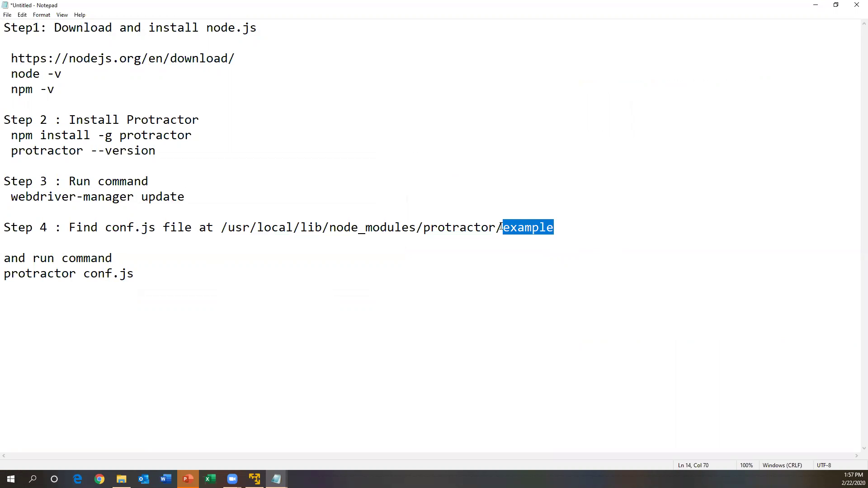
pyautogui.moveTo(55, 89); pyautogui.dragTo(4, 27)
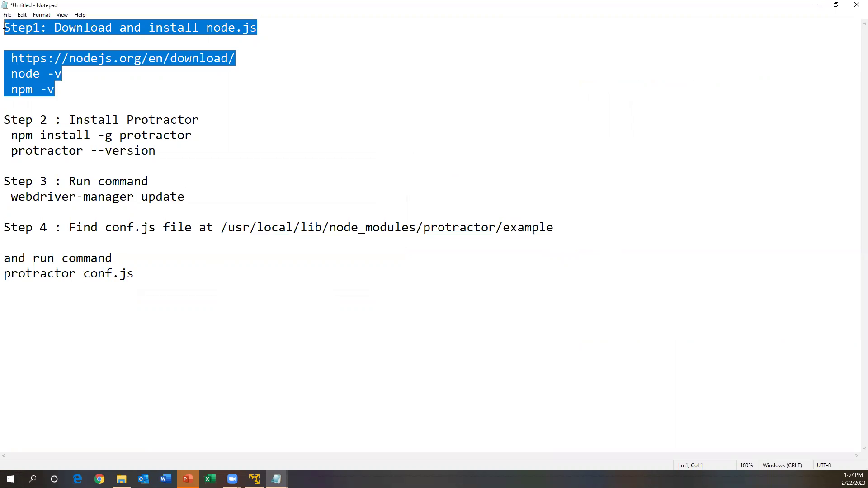
pyautogui.moveTo(162, 151); pyautogui.dragTo(4, 119)
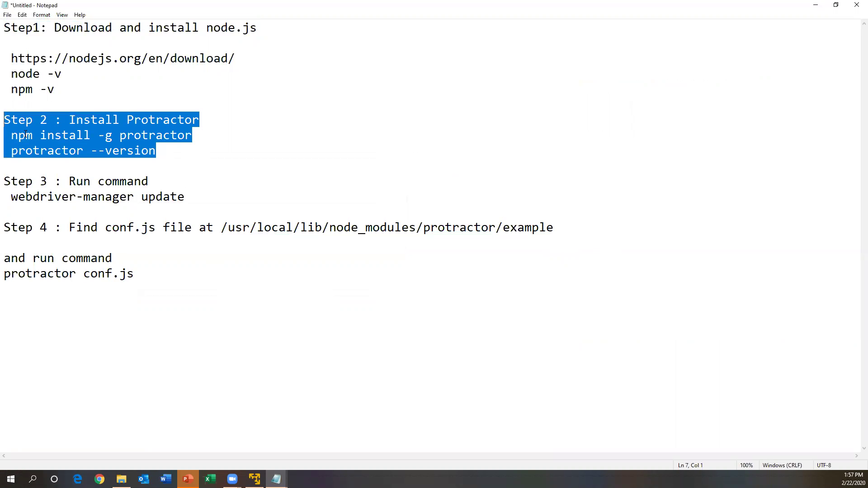
pyautogui.moveTo(234, 201); pyautogui.dragTo(4, 181)
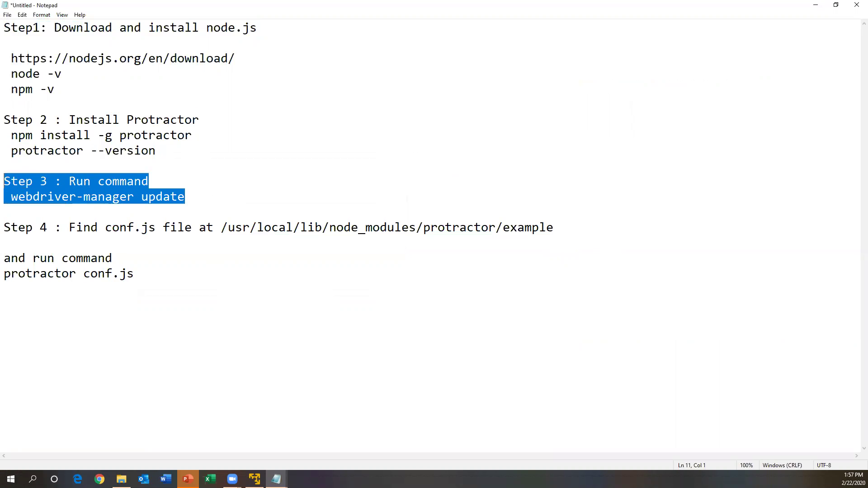
pyautogui.moveTo(106, 228); pyautogui.dragTo(156, 228)
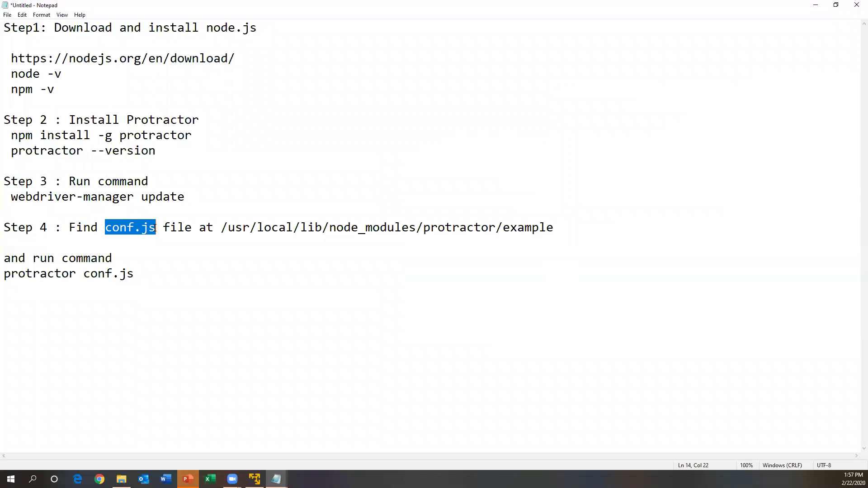
pyautogui.moveTo(92, 274); pyautogui.dragTo(4, 273)
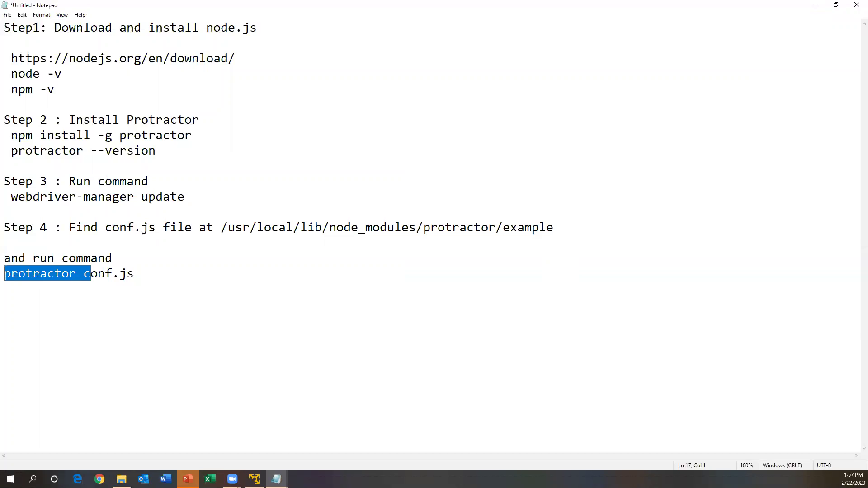
pyautogui.moveTo(184, 281); pyautogui.dragTo(4, 58)
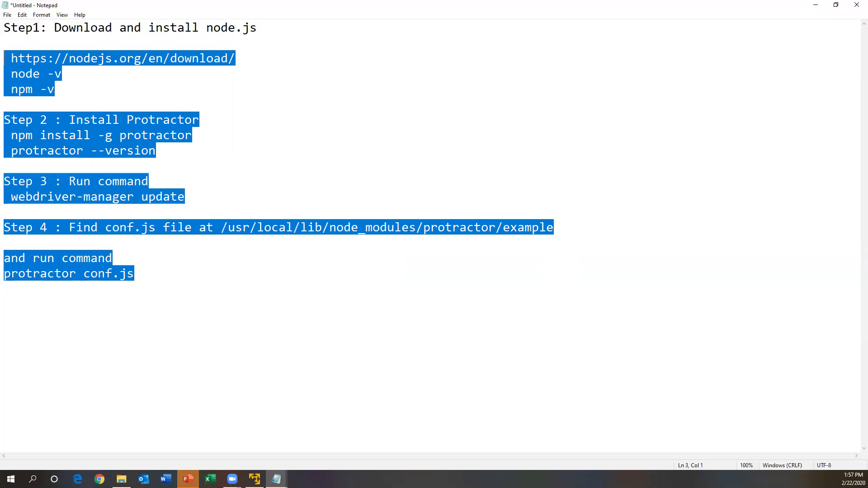
pyautogui.click(220, 296)
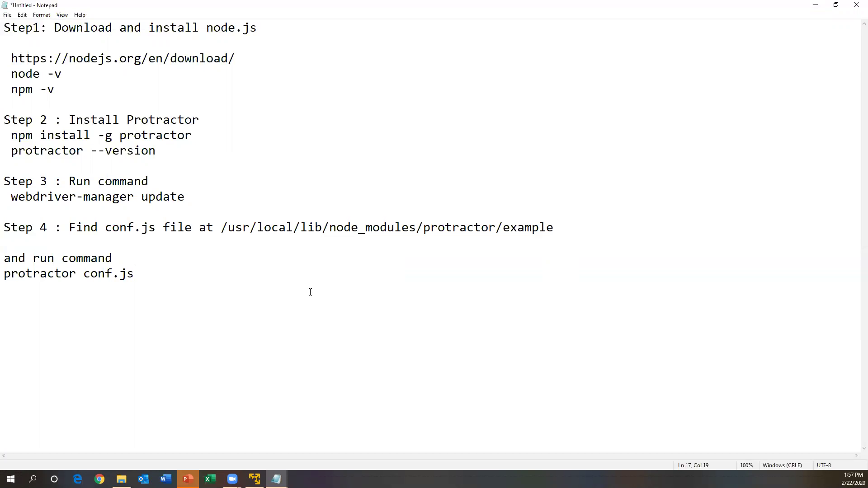